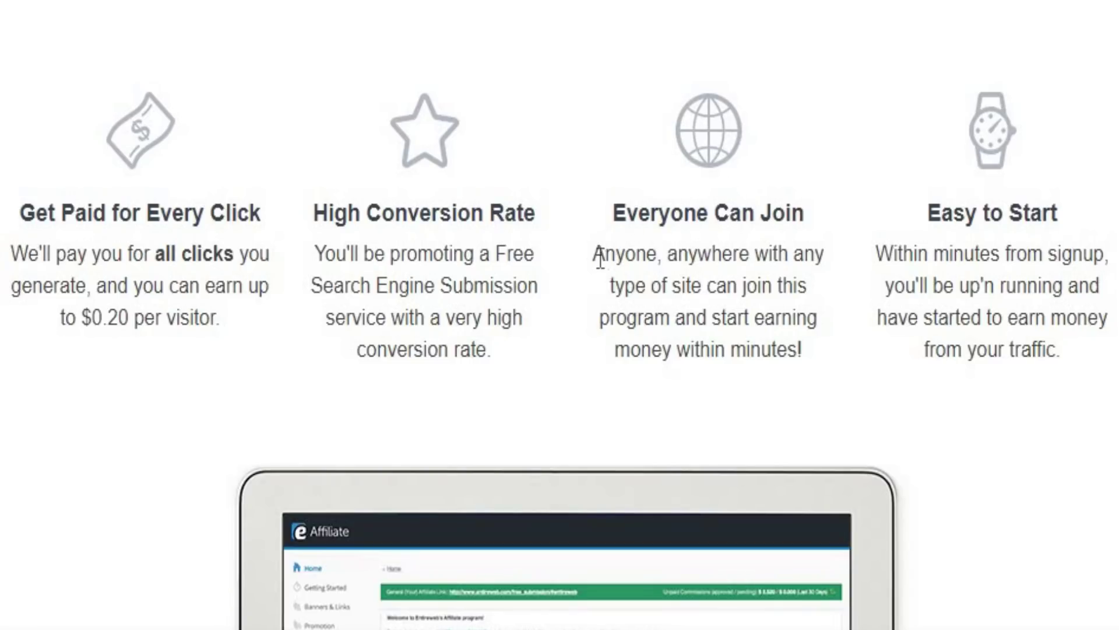
left_click_drag(596, 257, 818, 350)
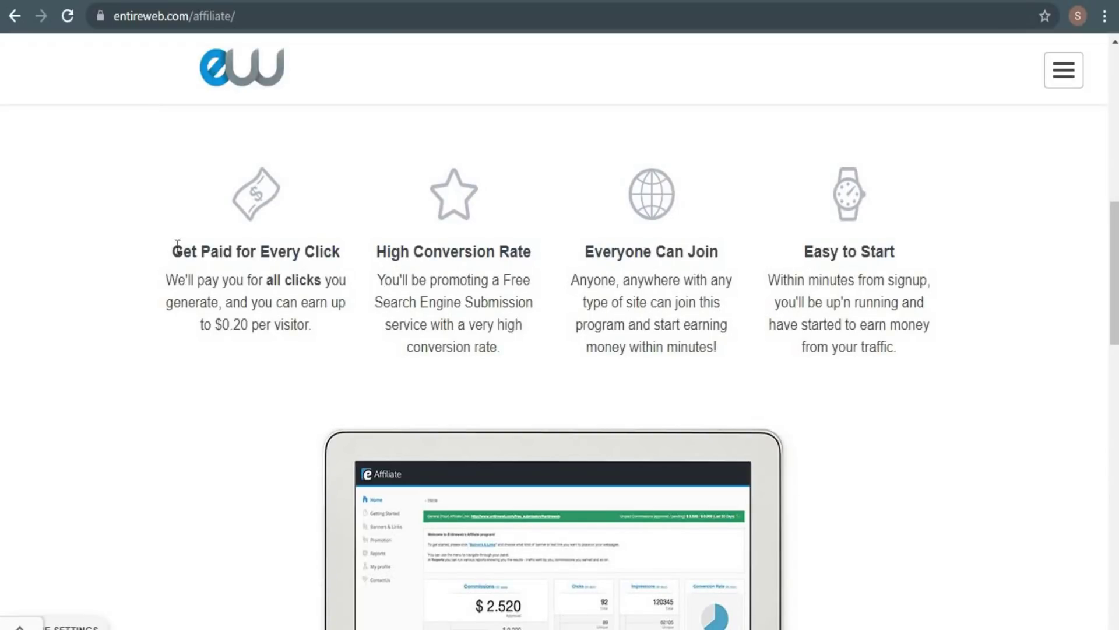
Highlight the Get Paid for Every Click heading and its earn-per-click paragraph, then deselect.
left_click_drag(172, 249, 340, 252)
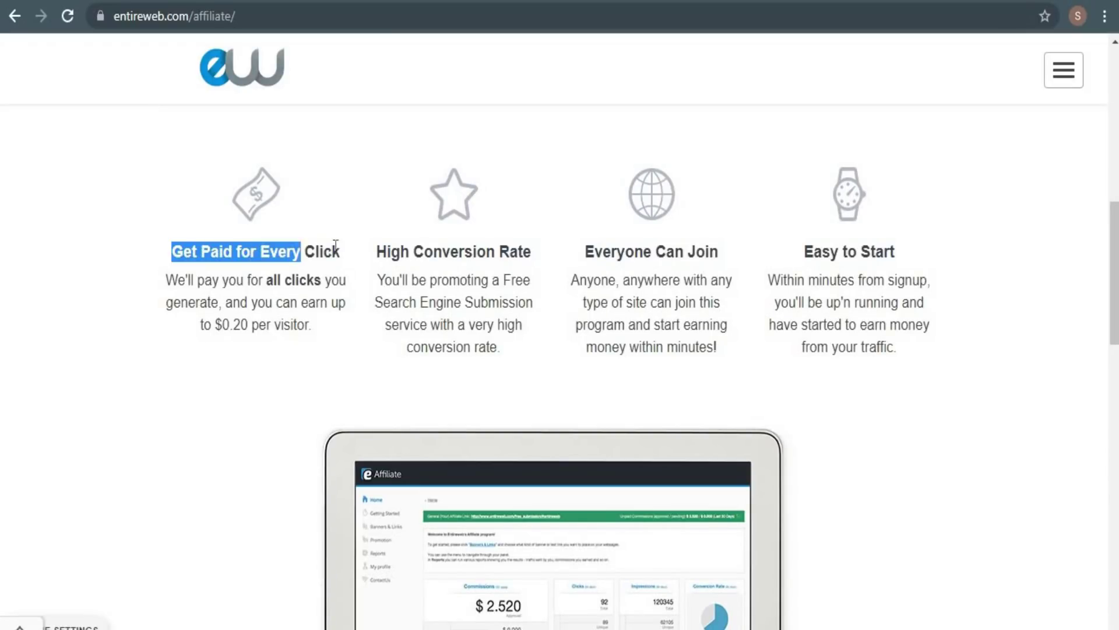
left_click(284, 341)
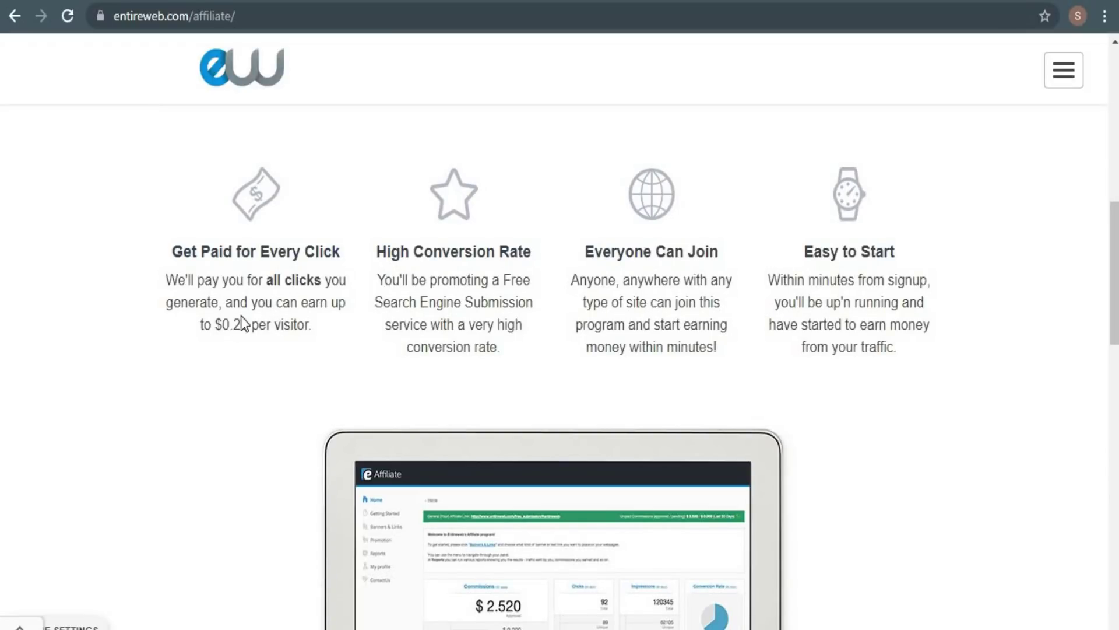
left_click_drag(285, 300, 325, 320)
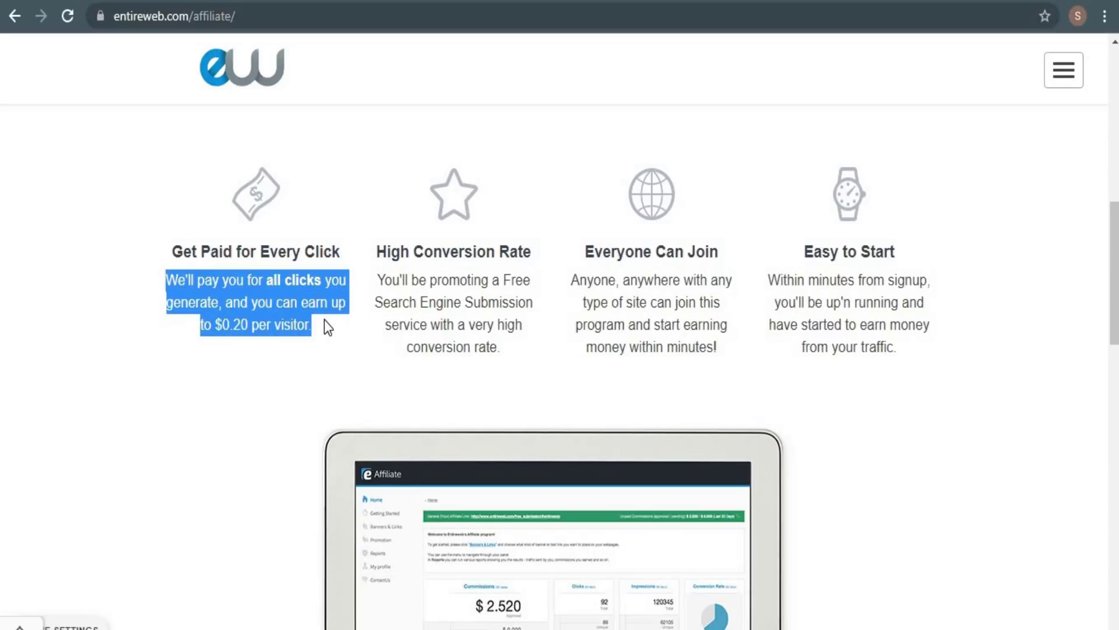
left_click(317, 337)
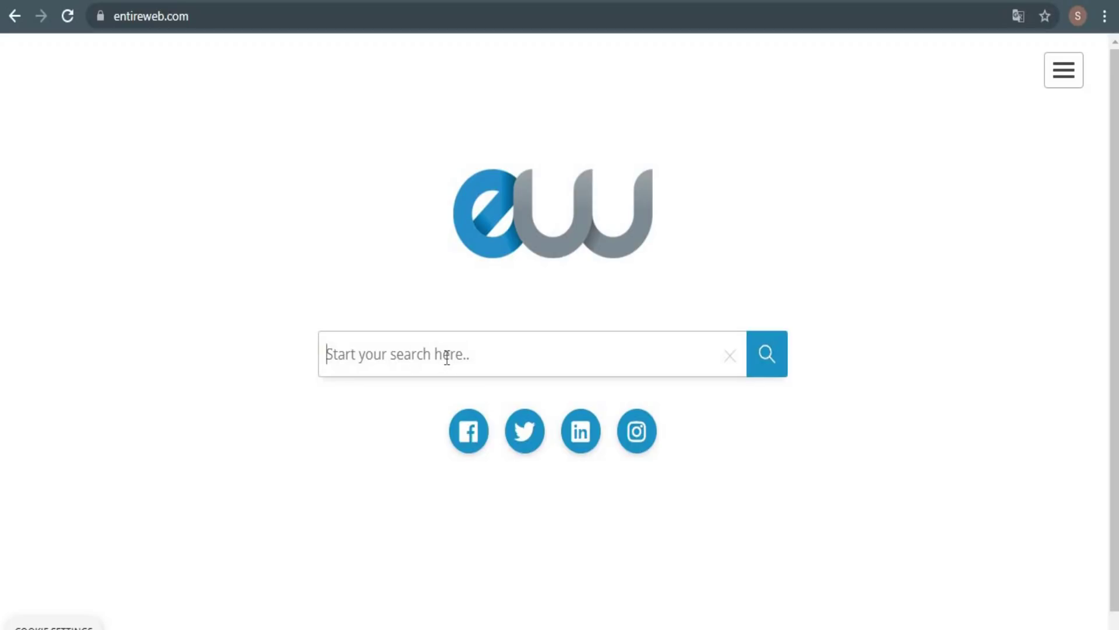
Open the Entireweb site navigation menu to reach the Affiliate page.
left_click(1069, 76)
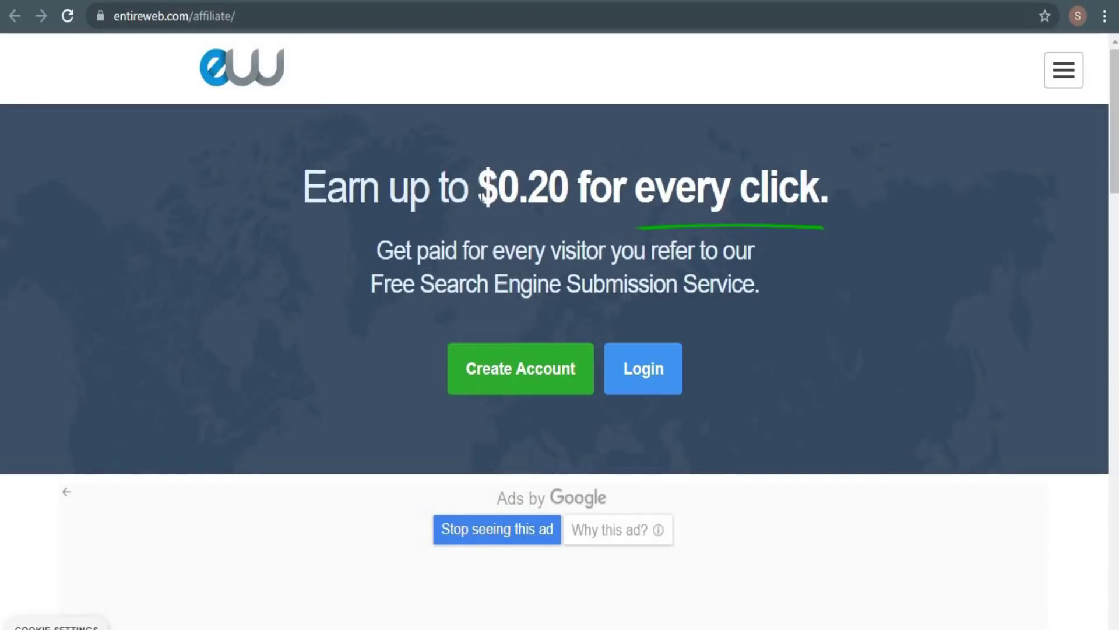
left_click_drag(301, 184, 885, 176)
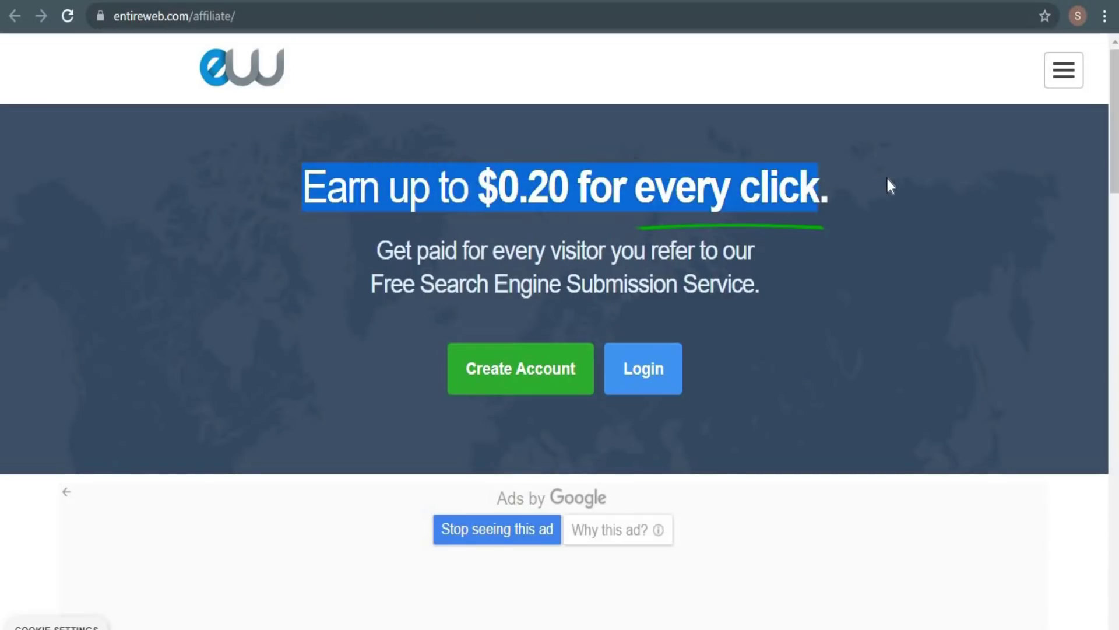
left_click(832, 246)
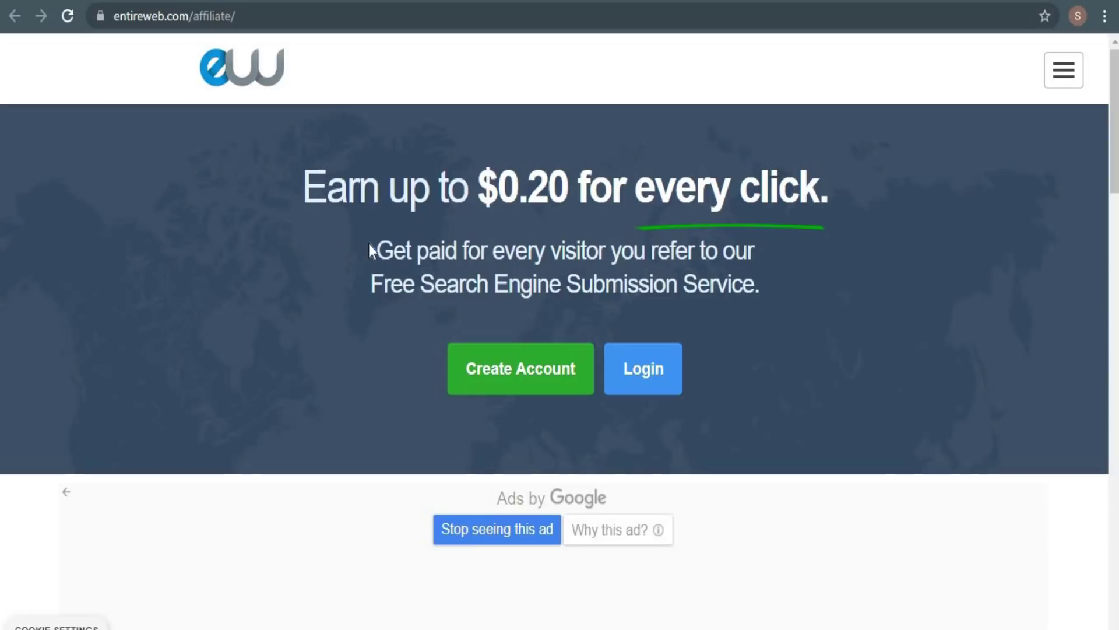
left_click_drag(374, 245, 809, 308)
left_click(808, 308)
scroll(563, 306, "down", 2)
scroll(563, 307, "down", 1)
scroll(563, 307, "down", 1)
scroll(564, 307, "down", 1)
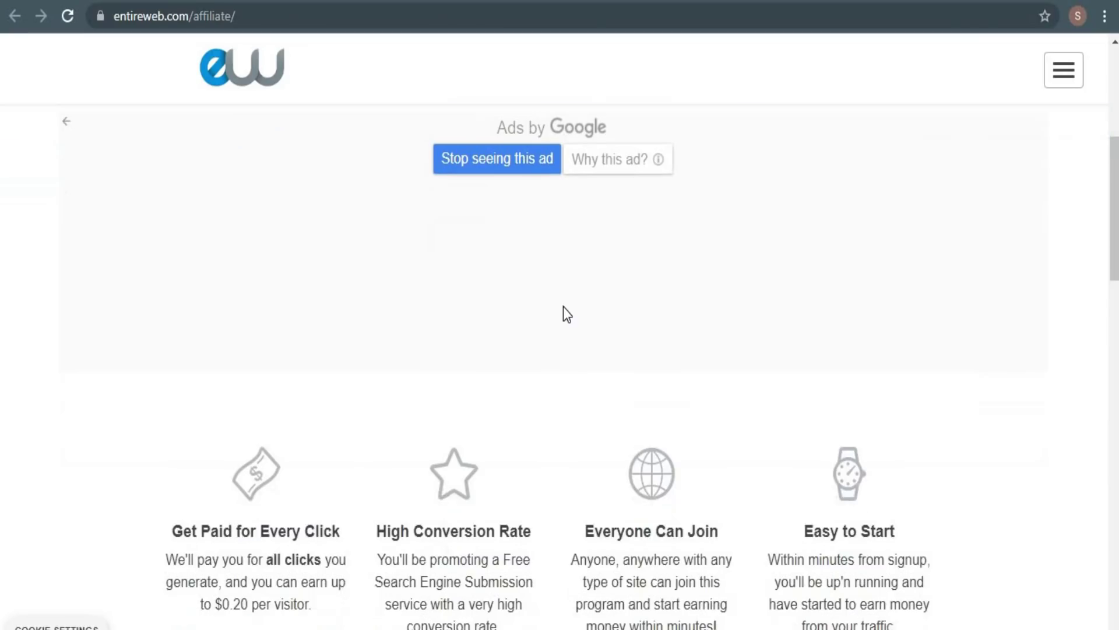
scroll(563, 307, "down", 1)
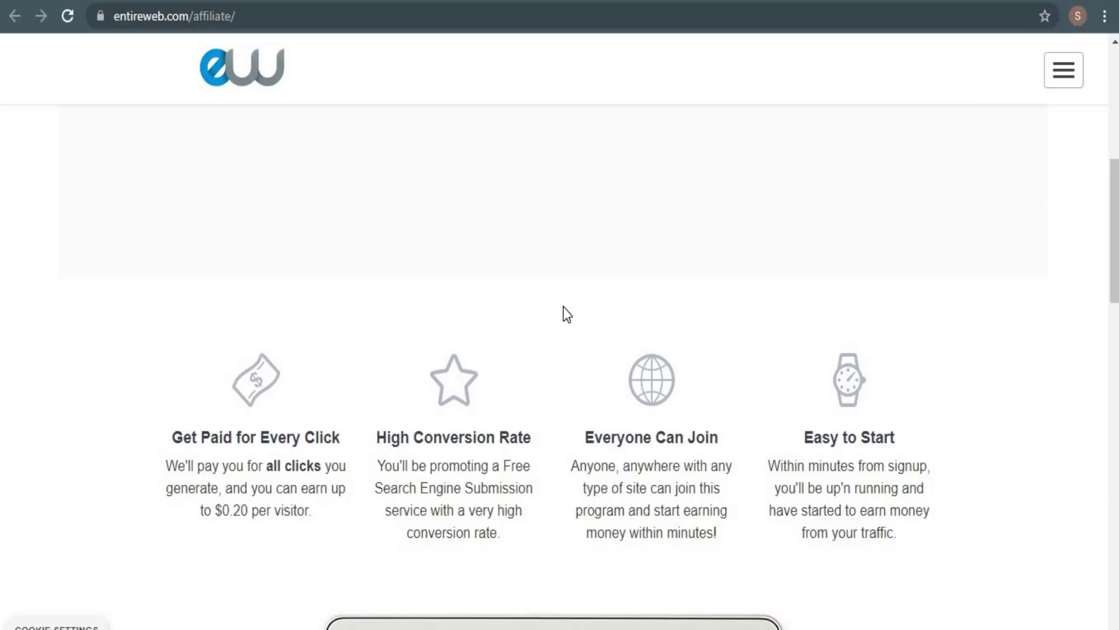
scroll(563, 307, "down", 1)
scroll(564, 307, "down", 1)
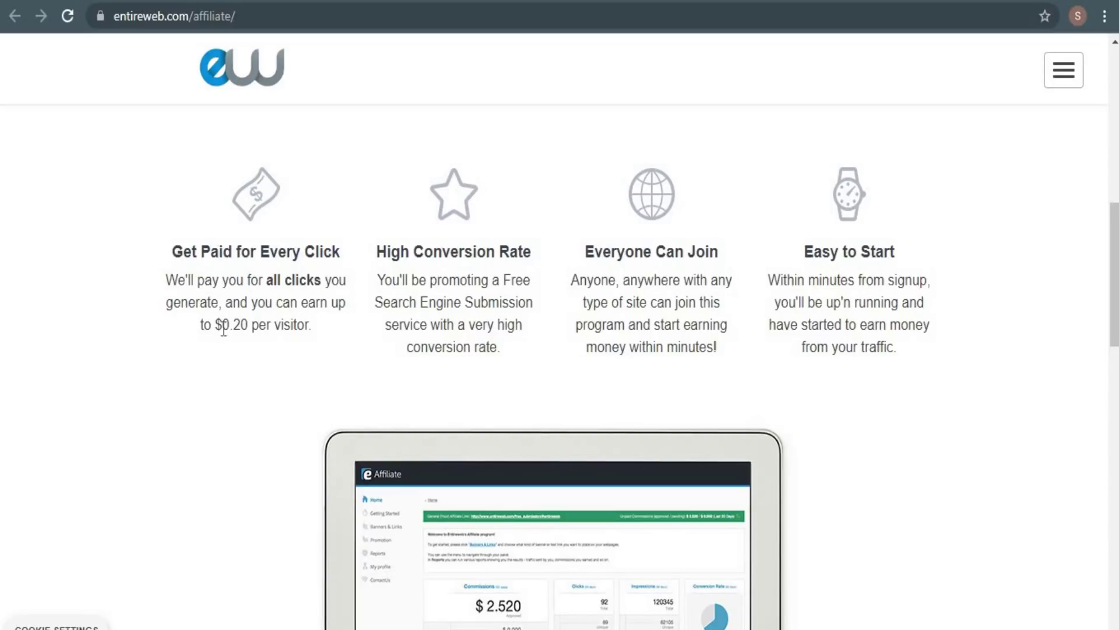
left_click_drag(215, 325, 224, 324)
left_click_drag(304, 326, 314, 326)
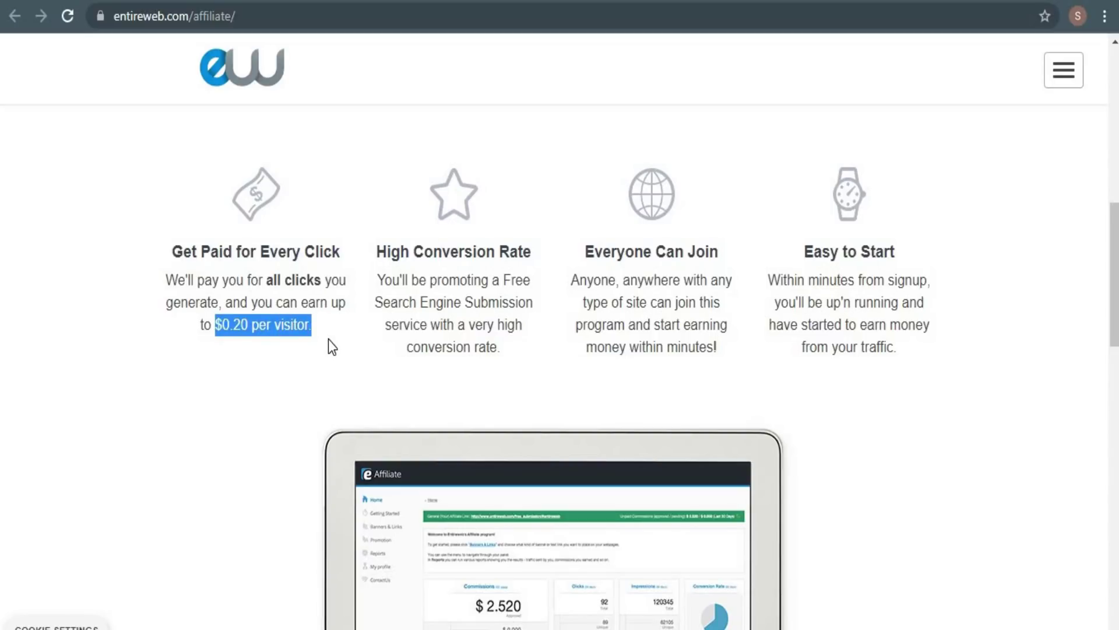
left_click(327, 340)
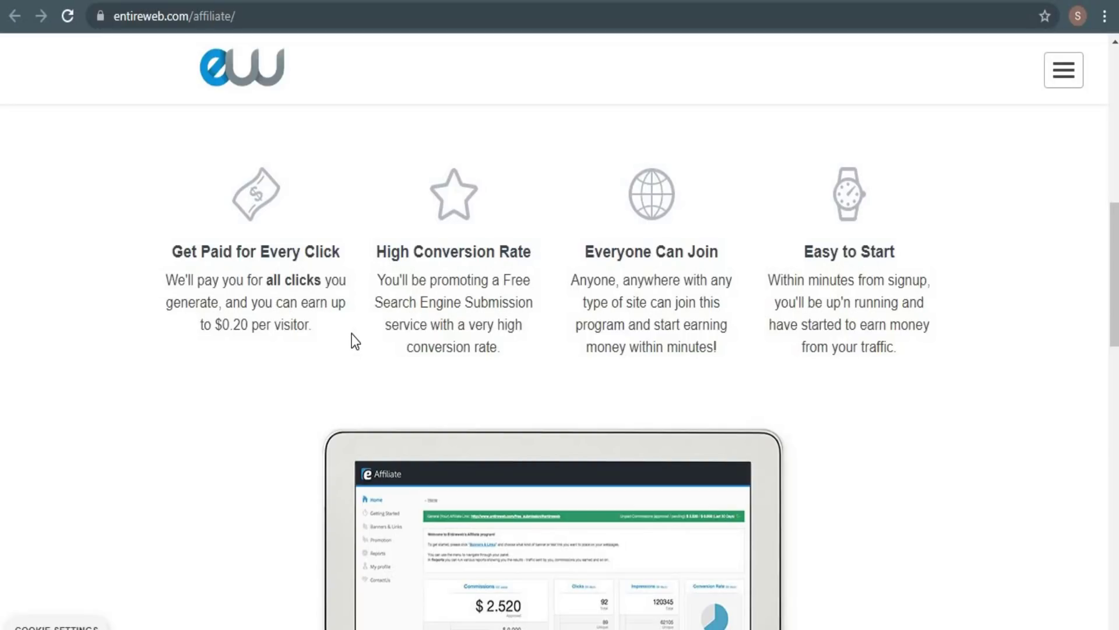
double_click(385, 254)
left_click_drag(557, 255, 529, 306)
left_click(544, 326)
left_click_drag(588, 248, 744, 255)
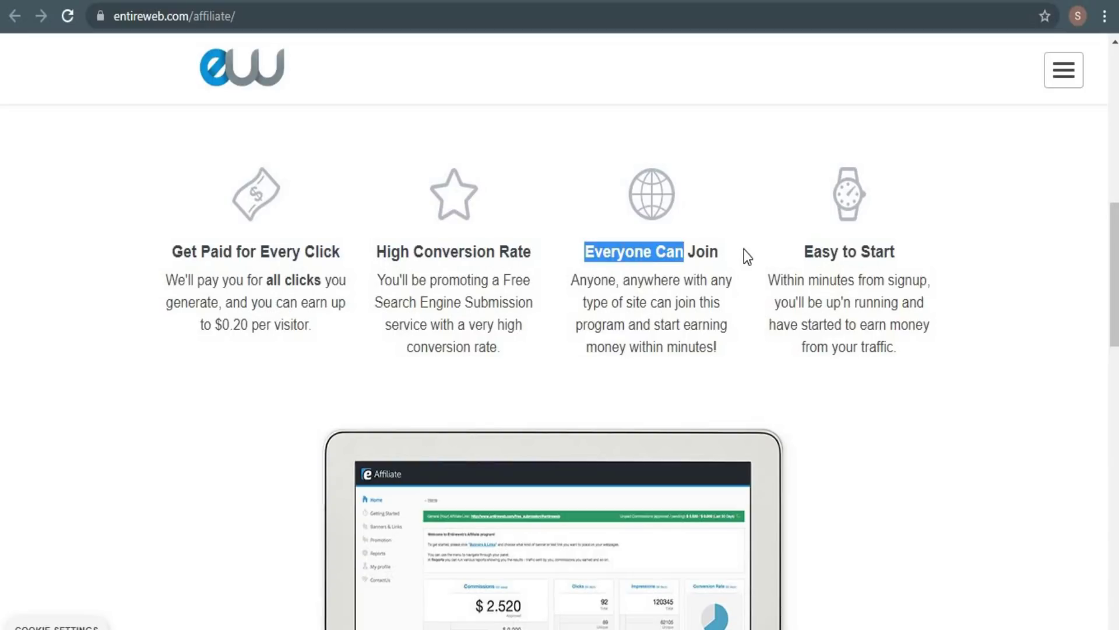
left_click(742, 337)
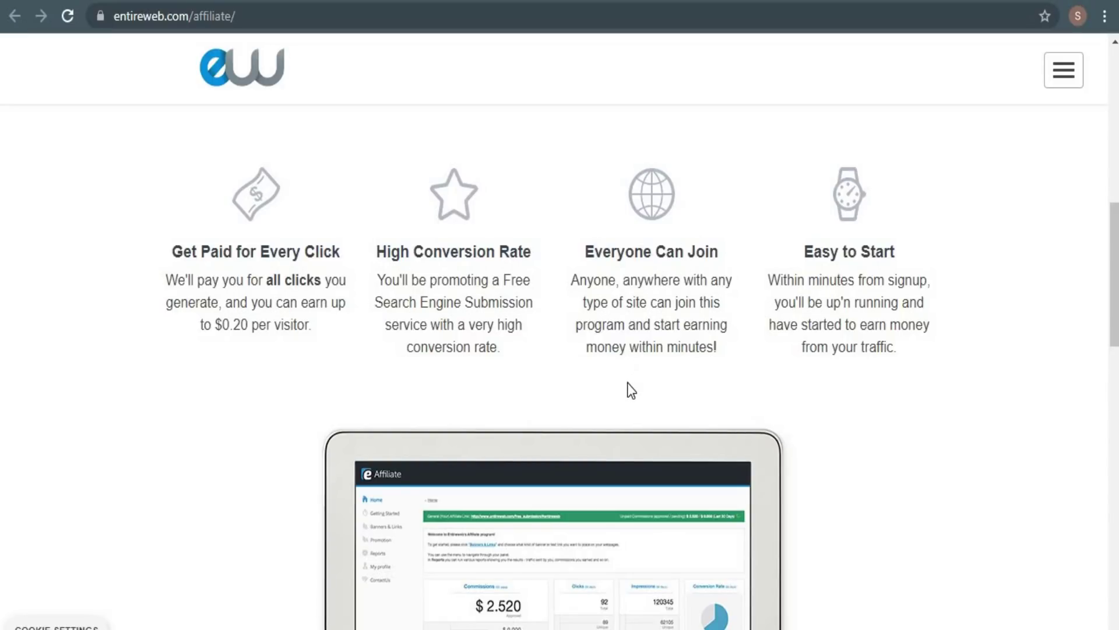
scroll(627, 383, "down", 2)
scroll(621, 395, "down", 3)
scroll(621, 394, "down", 3)
scroll(621, 395, "down", 3)
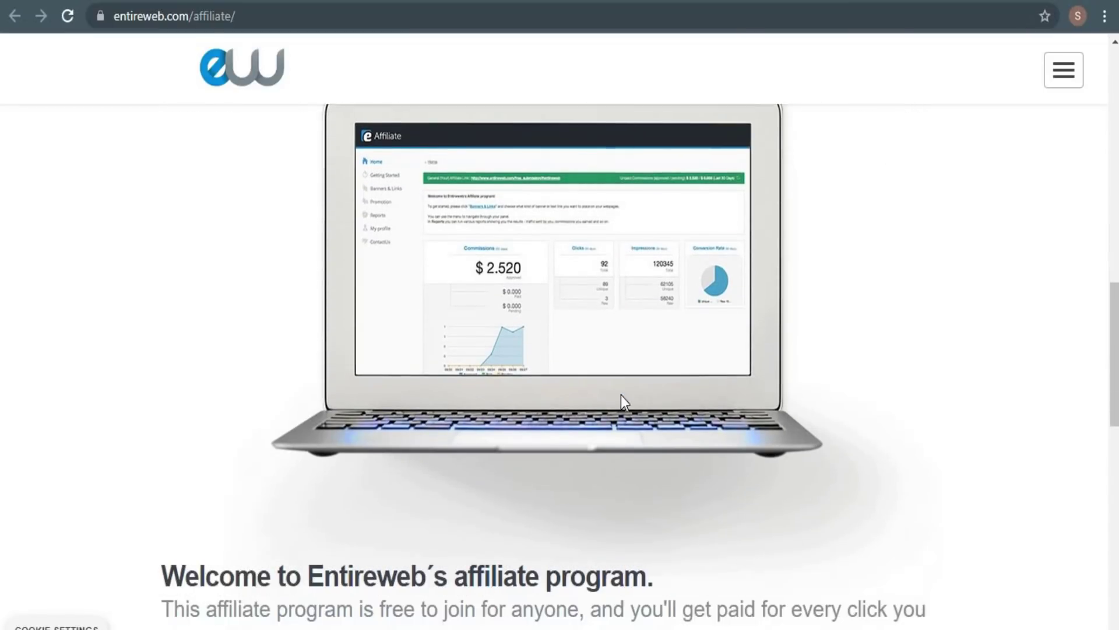
scroll(621, 395, "down", 3)
scroll(621, 394, "down", 1)
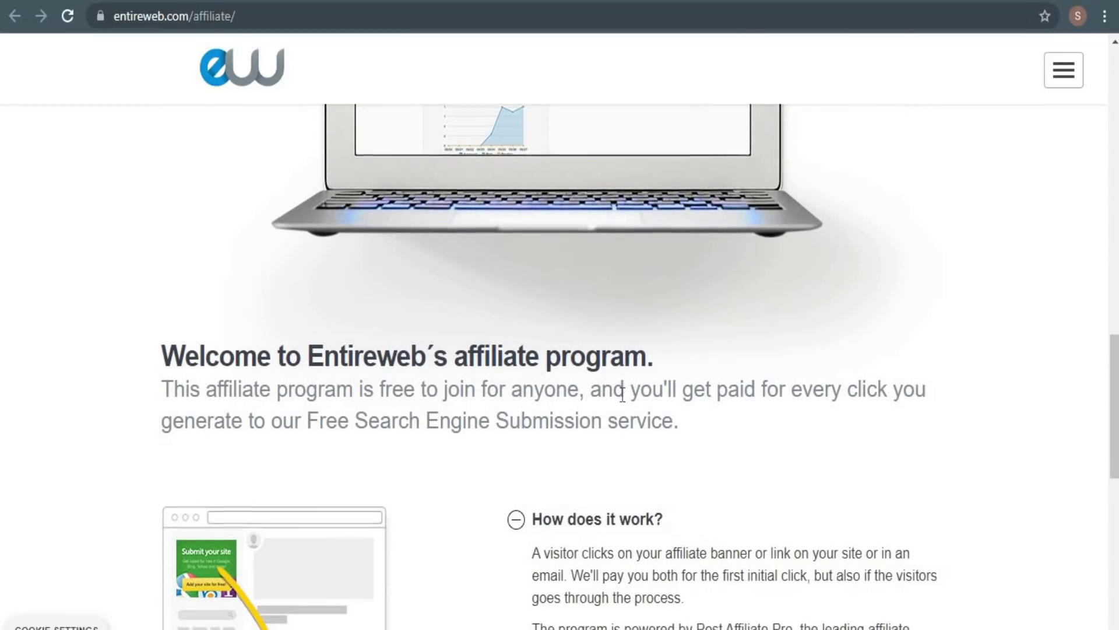
scroll(621, 395, "down", 3)
scroll(620, 394, "down", 2)
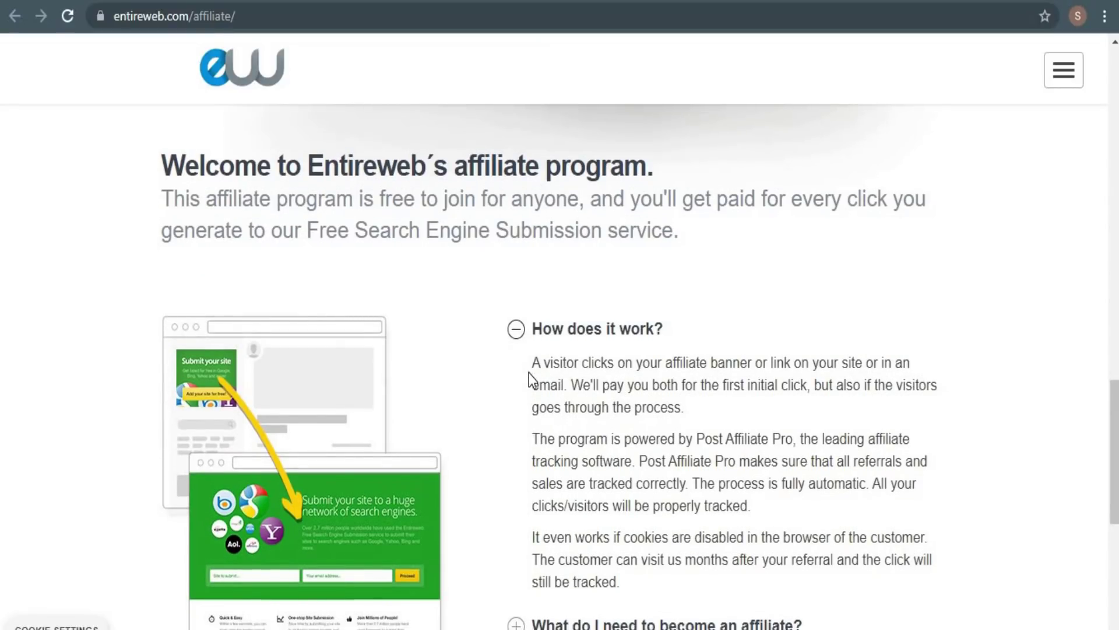
scroll(529, 372, "down", 2)
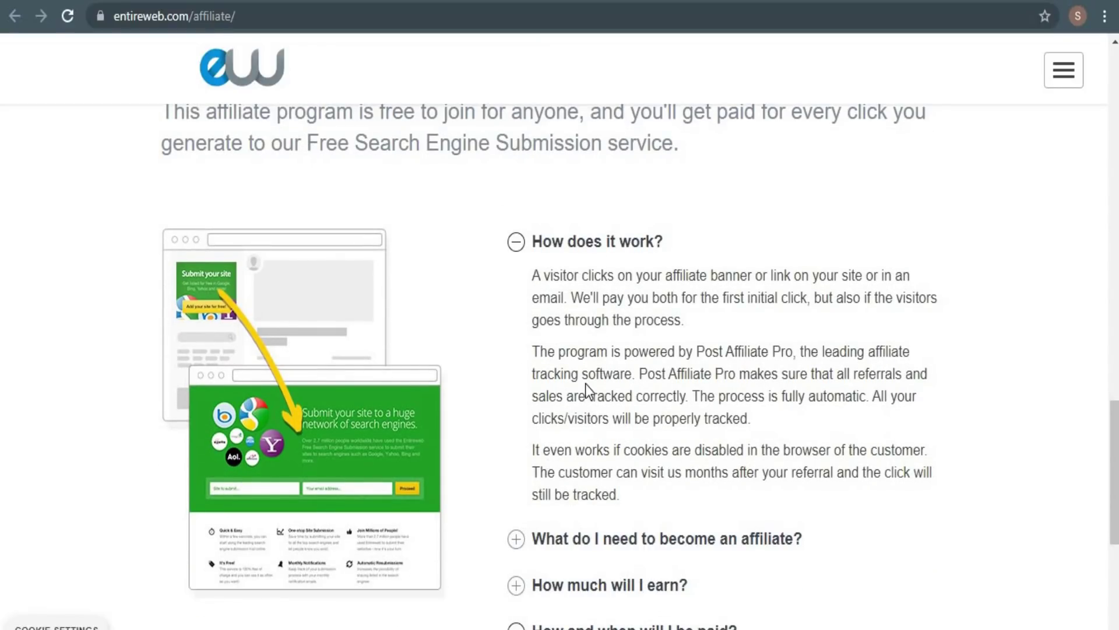
scroll(610, 409, "down", 2)
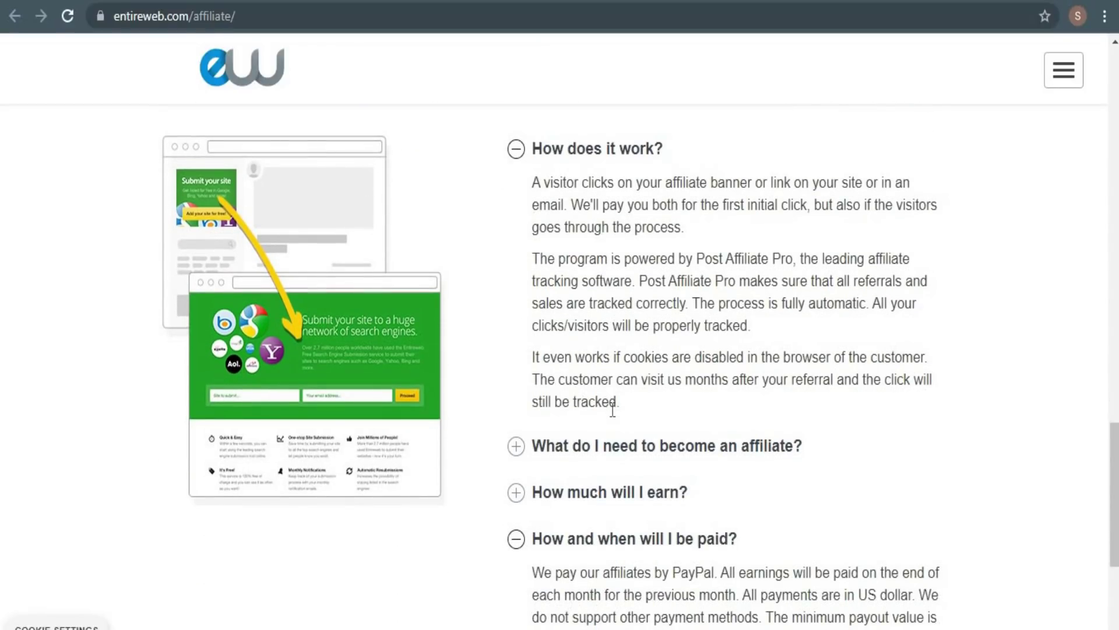
scroll(612, 409, "down", 2)
scroll(613, 418, "down", 2)
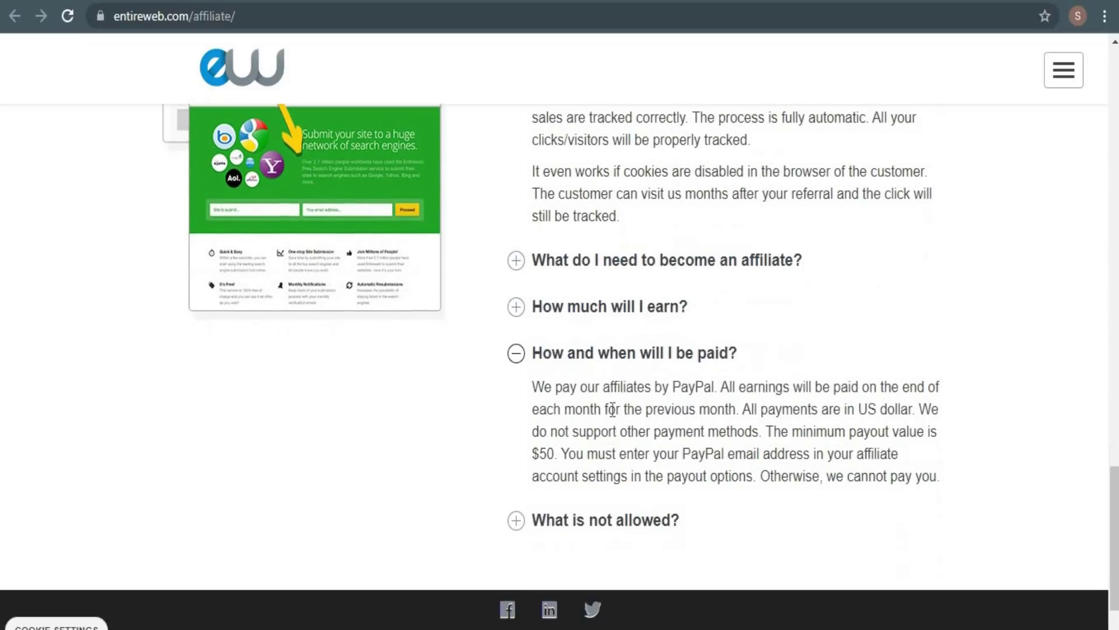
scroll(612, 409, "down", 2)
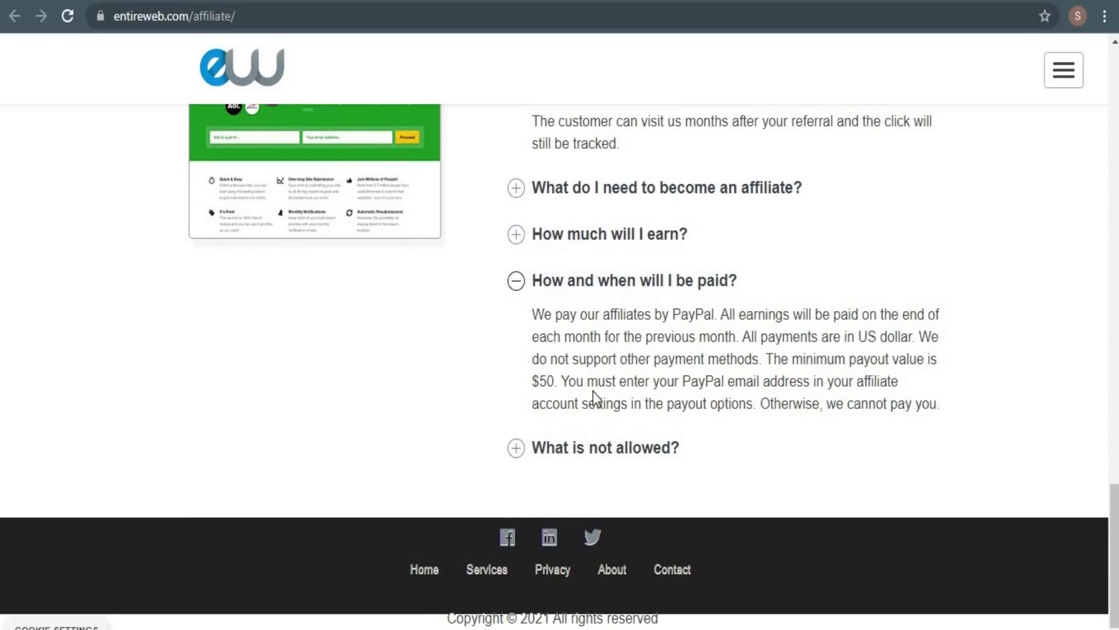
left_click_drag(534, 317, 716, 316)
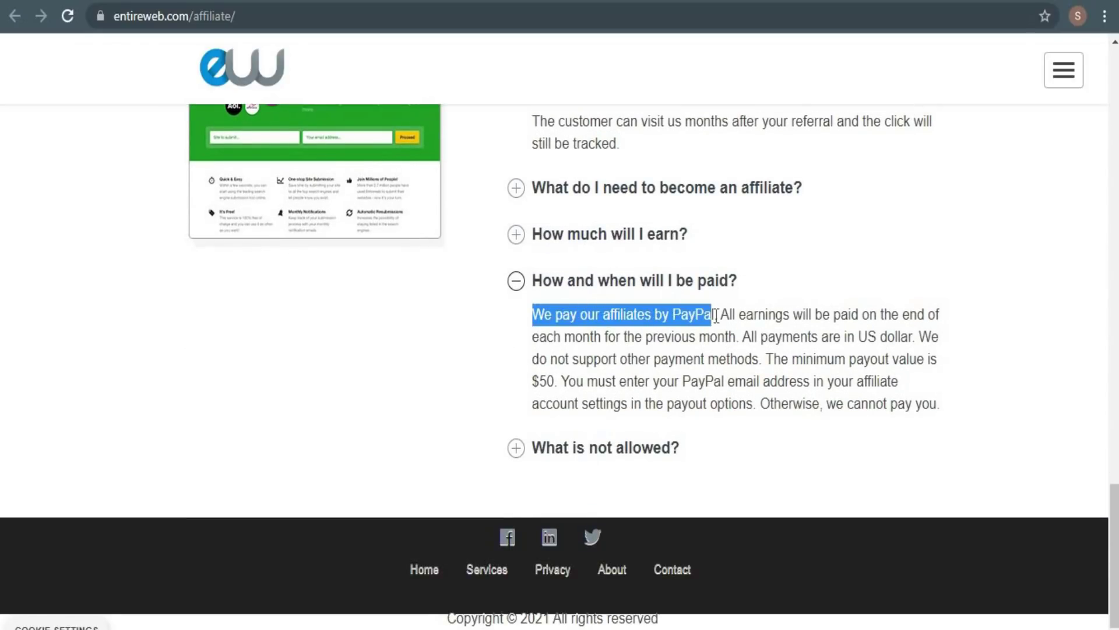
left_click(763, 457)
left_click_drag(531, 380, 557, 381)
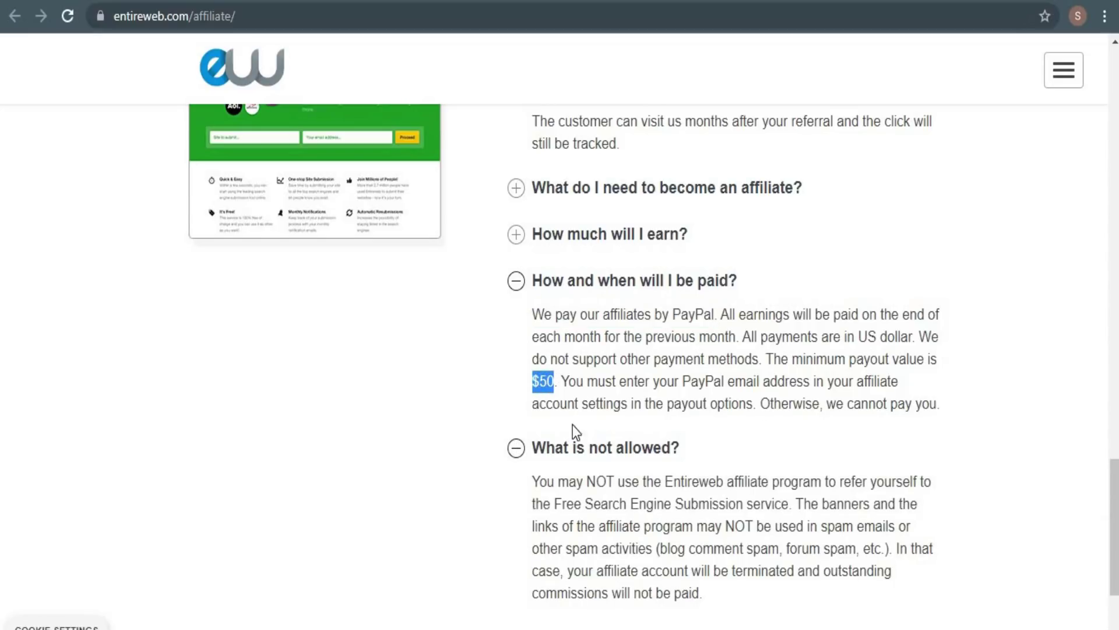
left_click(690, 430)
left_click(681, 447)
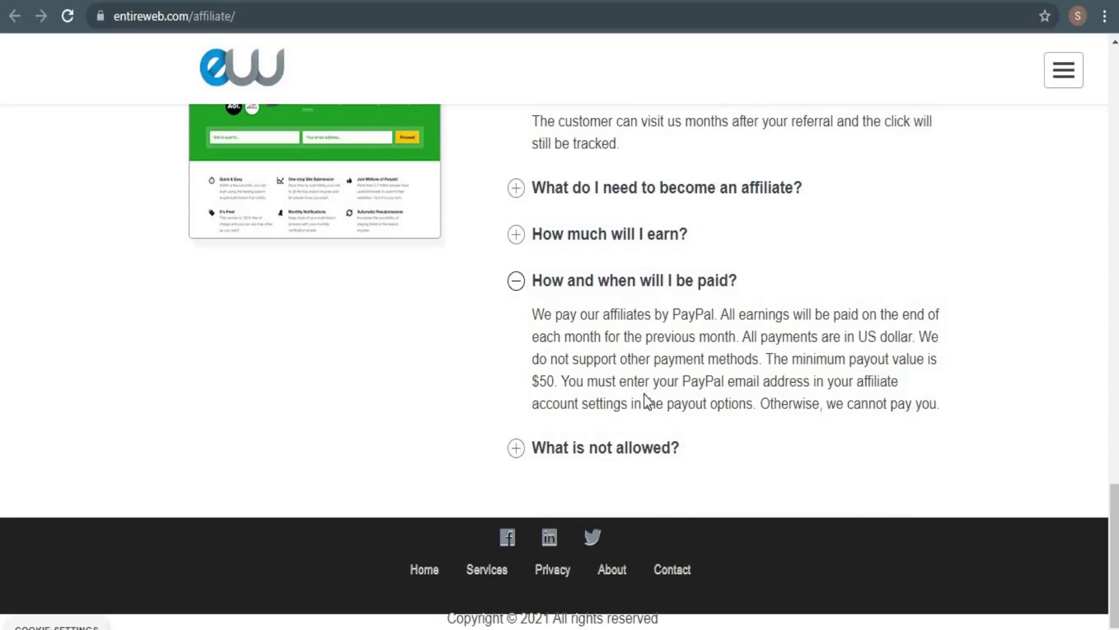
left_click_drag(560, 381, 959, 420)
left_click(949, 420)
scroll(569, 418, "up", 10)
scroll(568, 418, "up", 10)
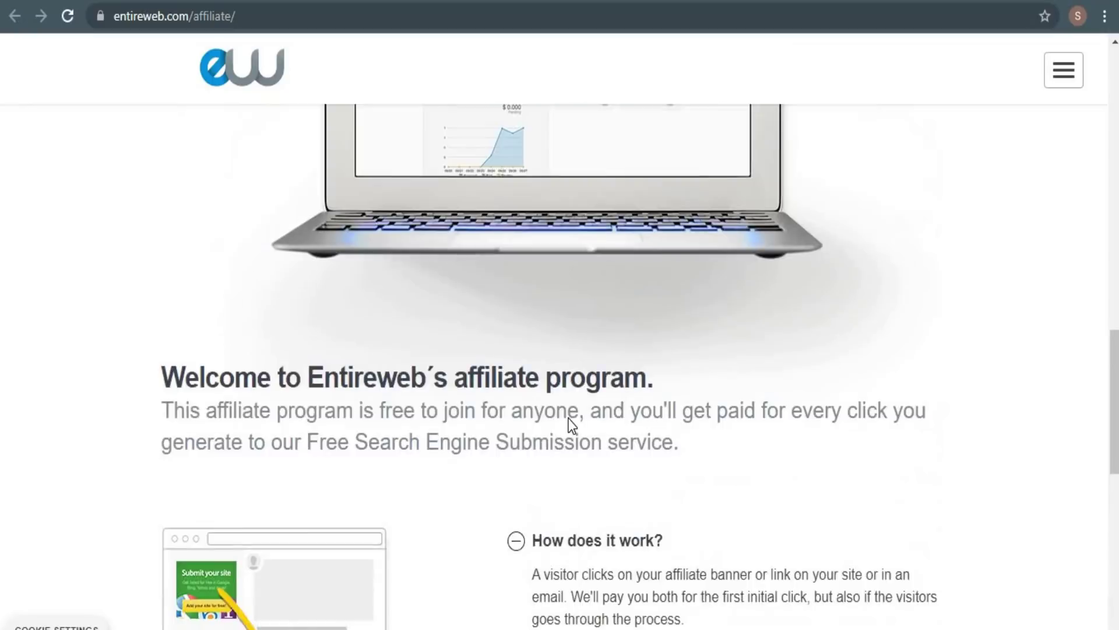
scroll(568, 418, "up", 6)
scroll(570, 423, "up", 8)
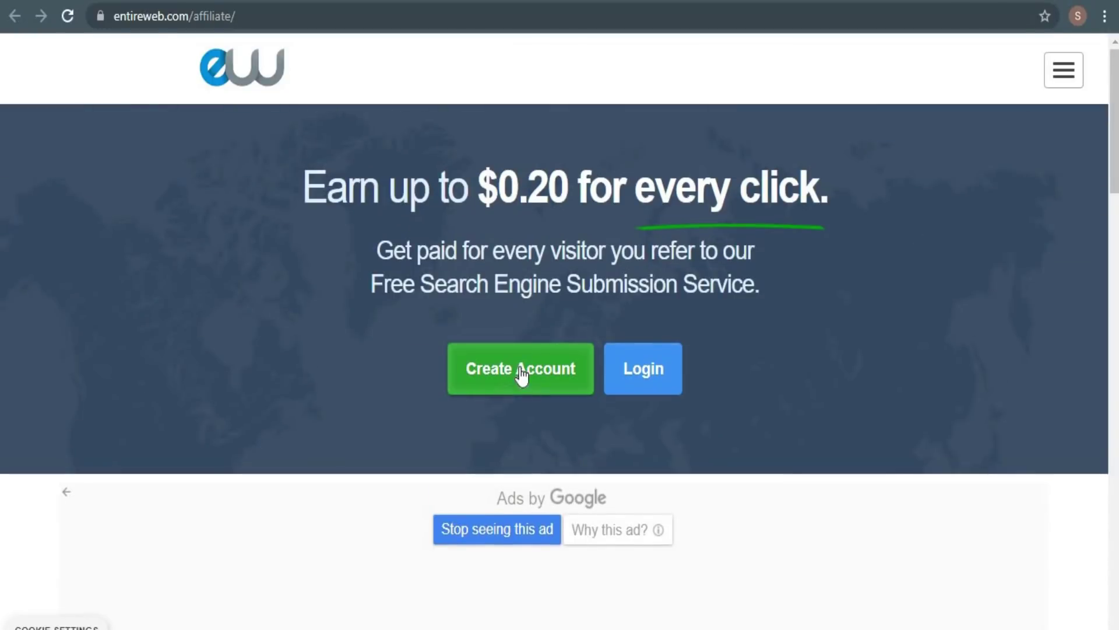
Start creating a new affiliate account from the affiliate page.
left_click(519, 374)
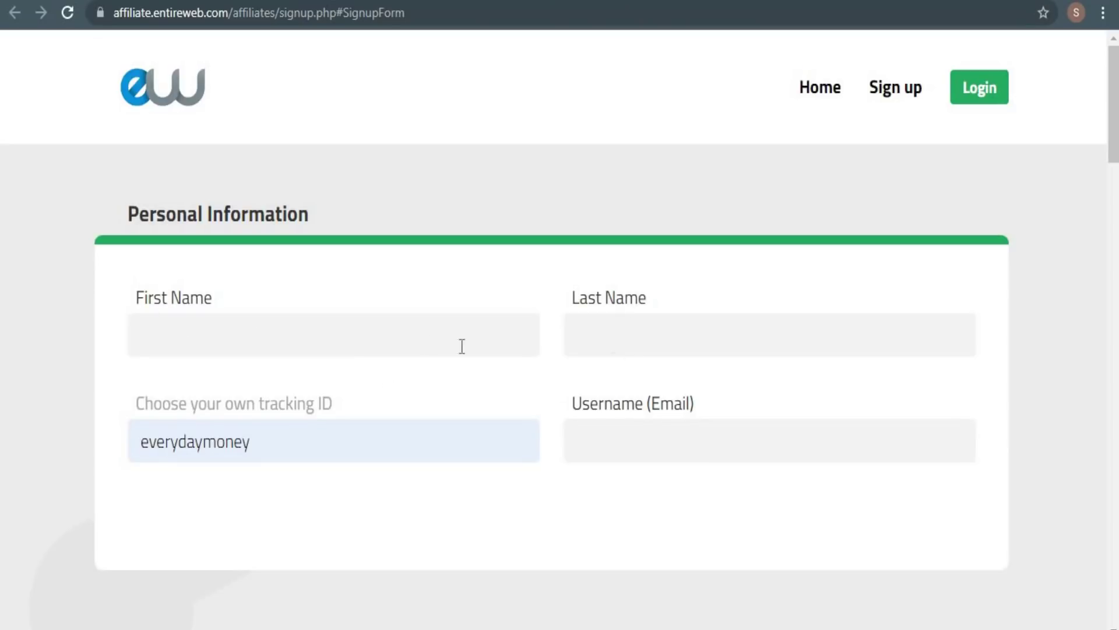
scroll(379, 392, "down", 1)
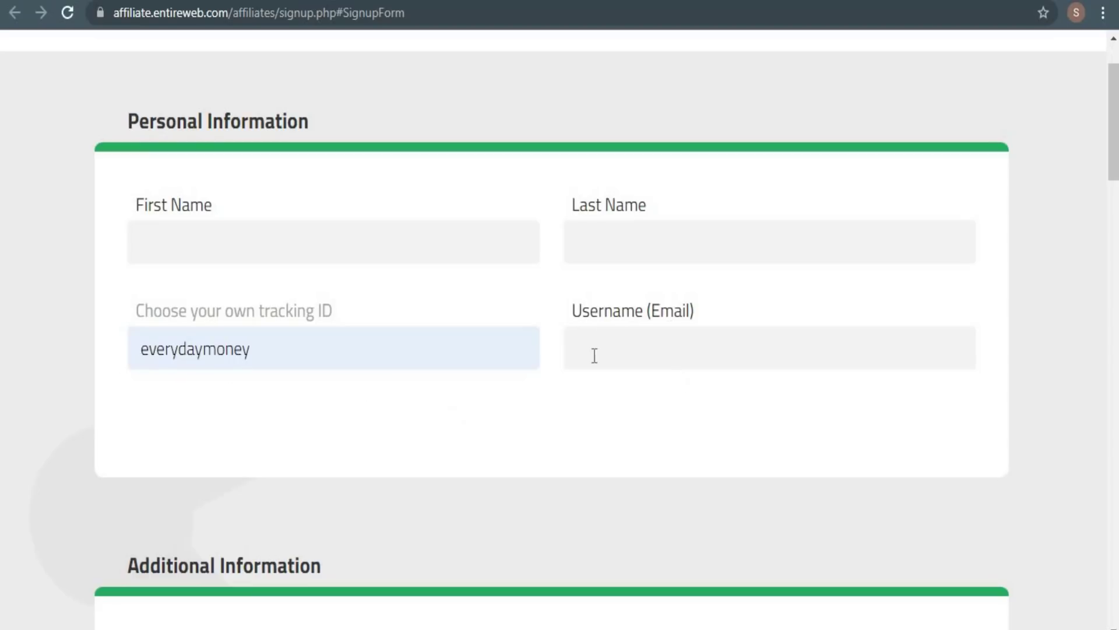
scroll(490, 467, "down", 2)
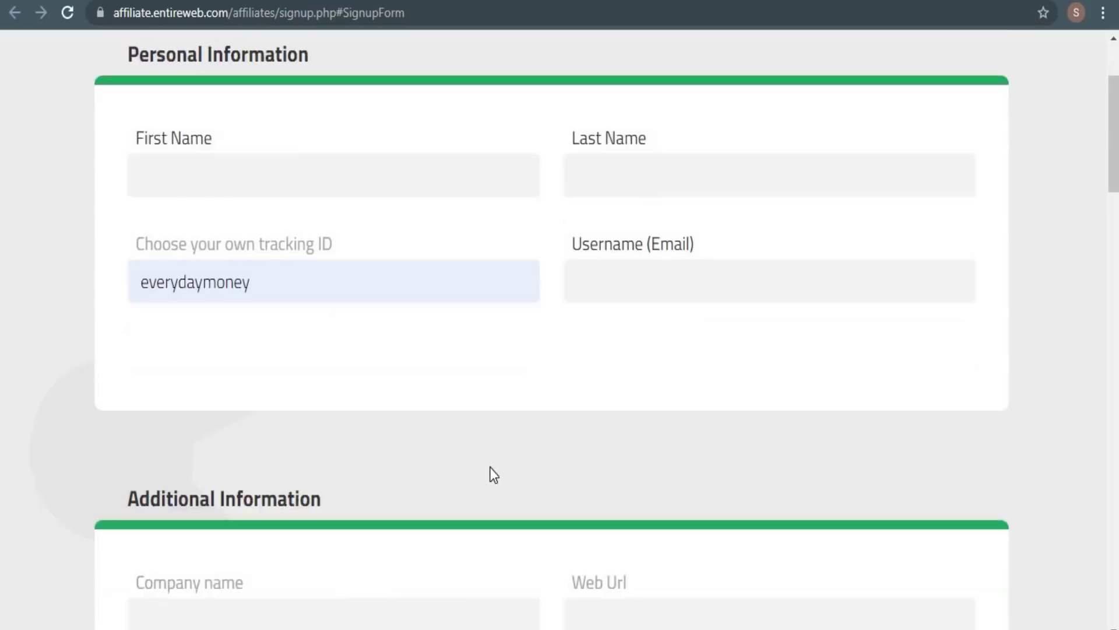
scroll(490, 468, "down", 2)
scroll(491, 467, "down", 1)
scroll(490, 467, "down", 2)
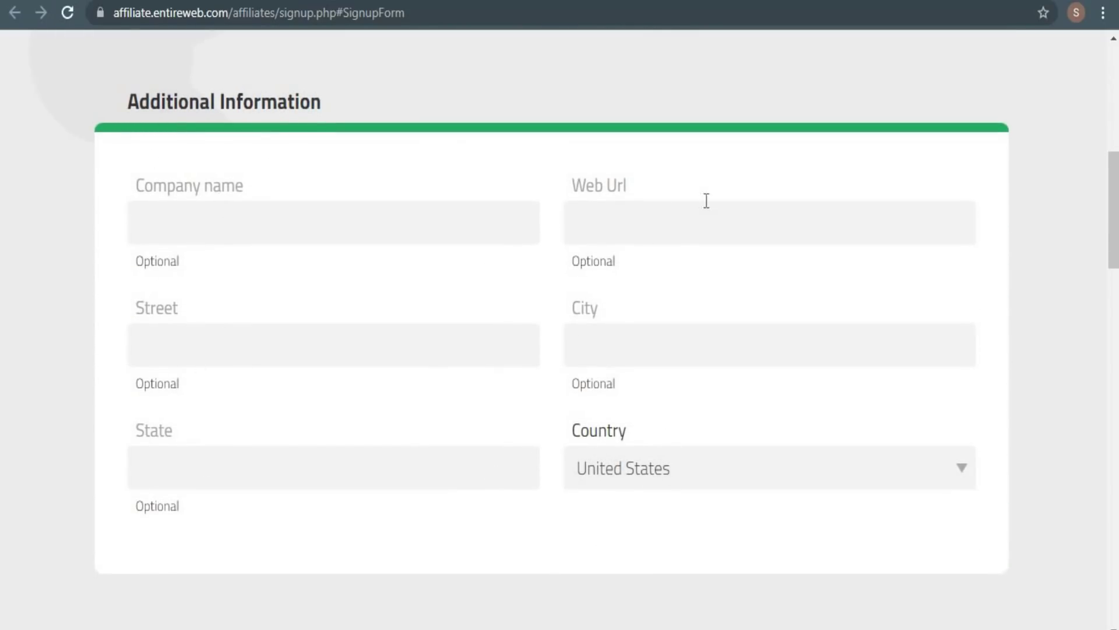
scroll(555, 357, "down", 1)
scroll(546, 368, "down", 3)
scroll(546, 369, "down", 2)
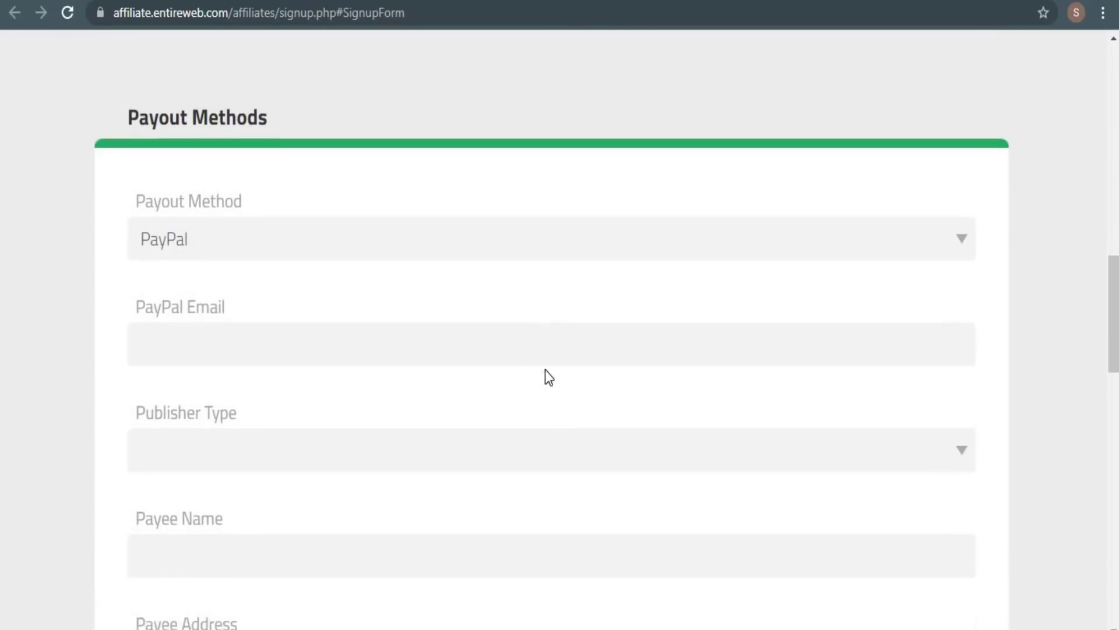
scroll(545, 371, "down", 1)
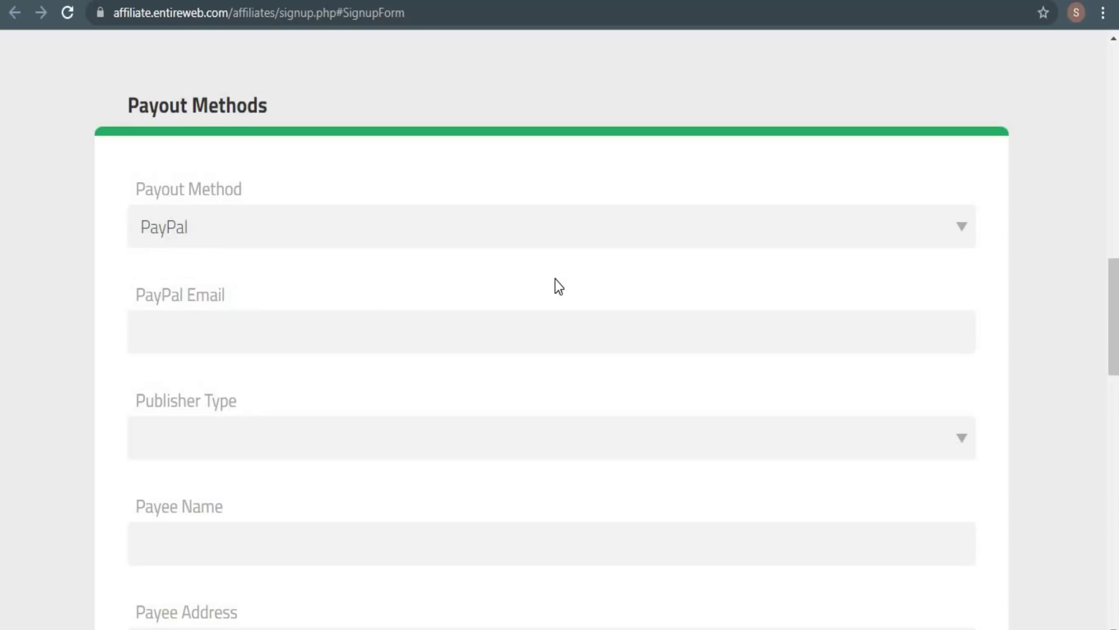
scroll(558, 281, "down", 1)
scroll(558, 281, "down", 2)
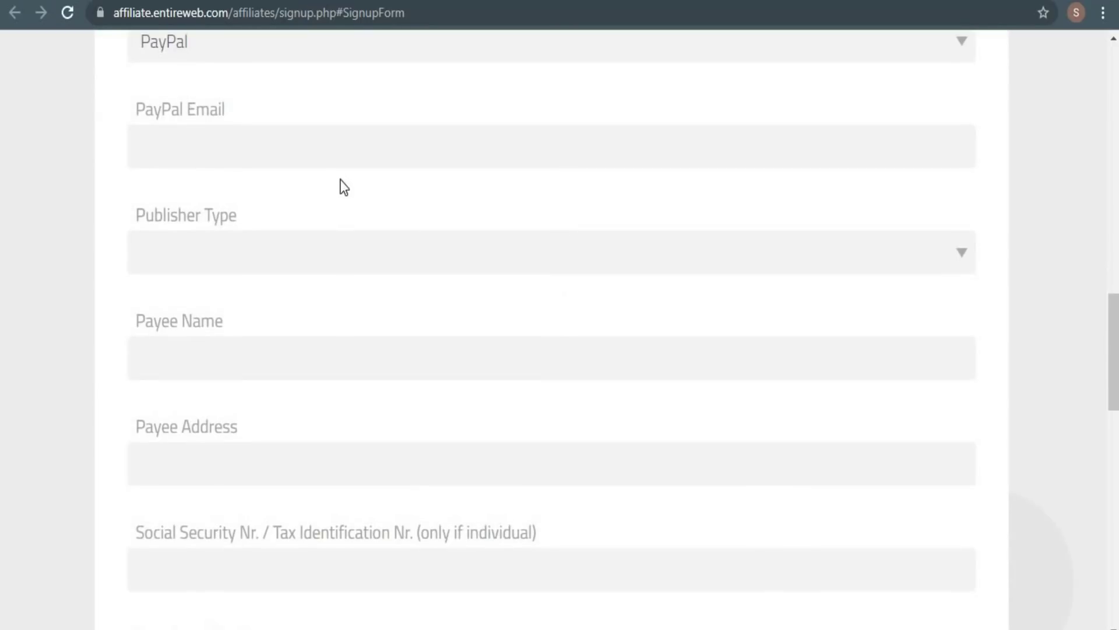
scroll(342, 187, "up", 3)
scroll(254, 317, "down", 1)
scroll(230, 301, "down", 2)
scroll(224, 368, "down", 3)
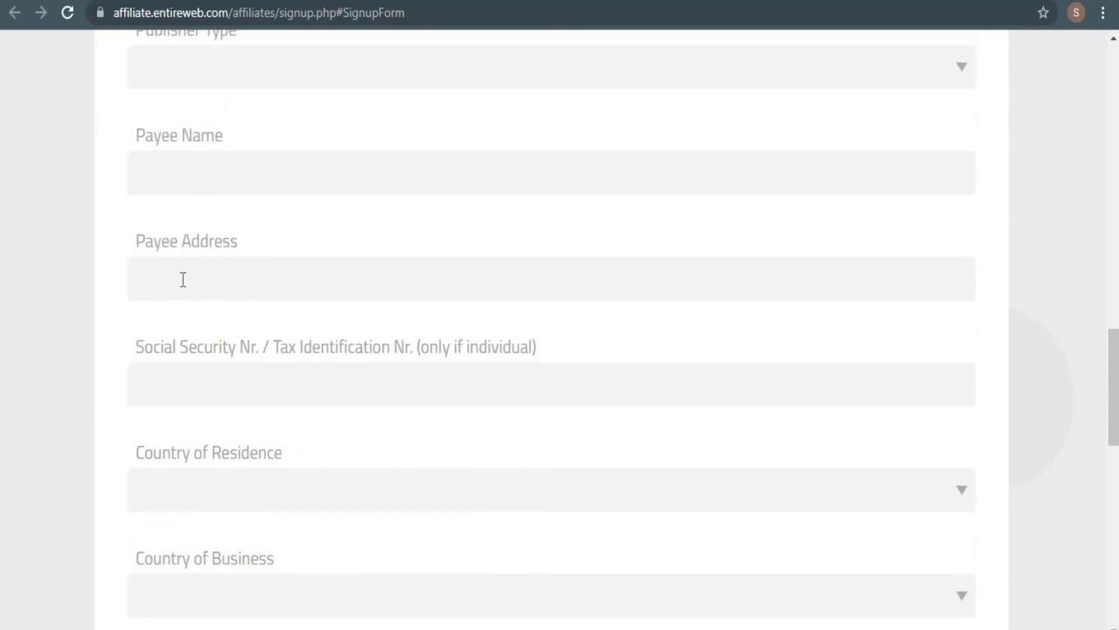
scroll(211, 281, "down", 2)
scroll(211, 281, "down", 2)
scroll(162, 337, "down", 1)
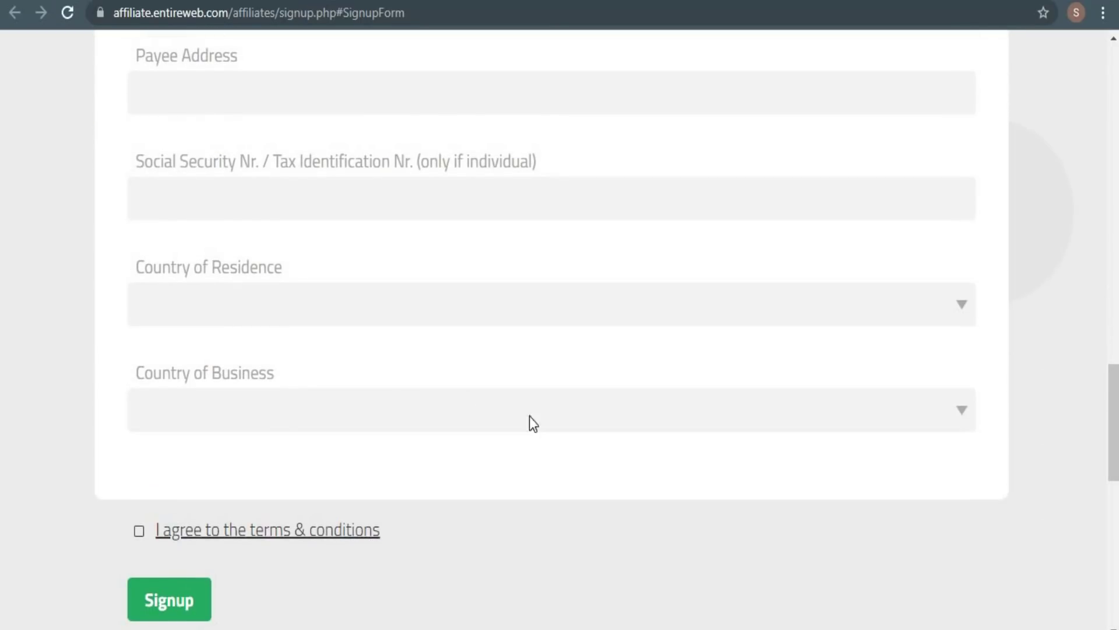
scroll(533, 514, "down", 1)
scroll(475, 515, "down", 1)
scroll(112, 403, "down", 1)
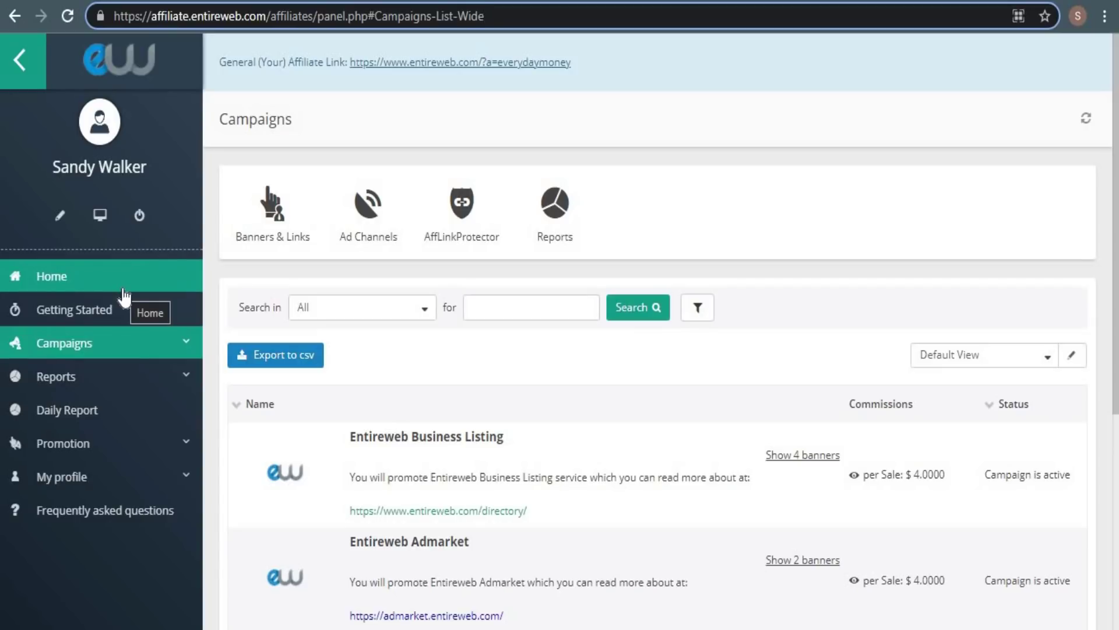
Return to the affiliate panel's Home overview with click and commission figures.
left_click(144, 278)
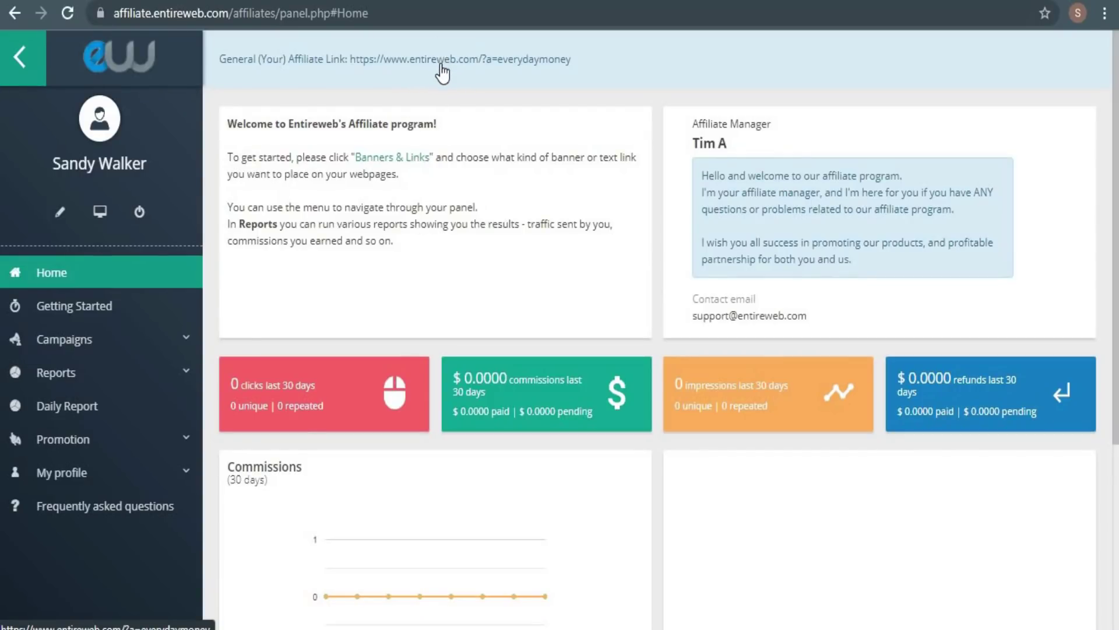
Copy the General Affiliate Link's address from the affiliate panel.
right_click(493, 59)
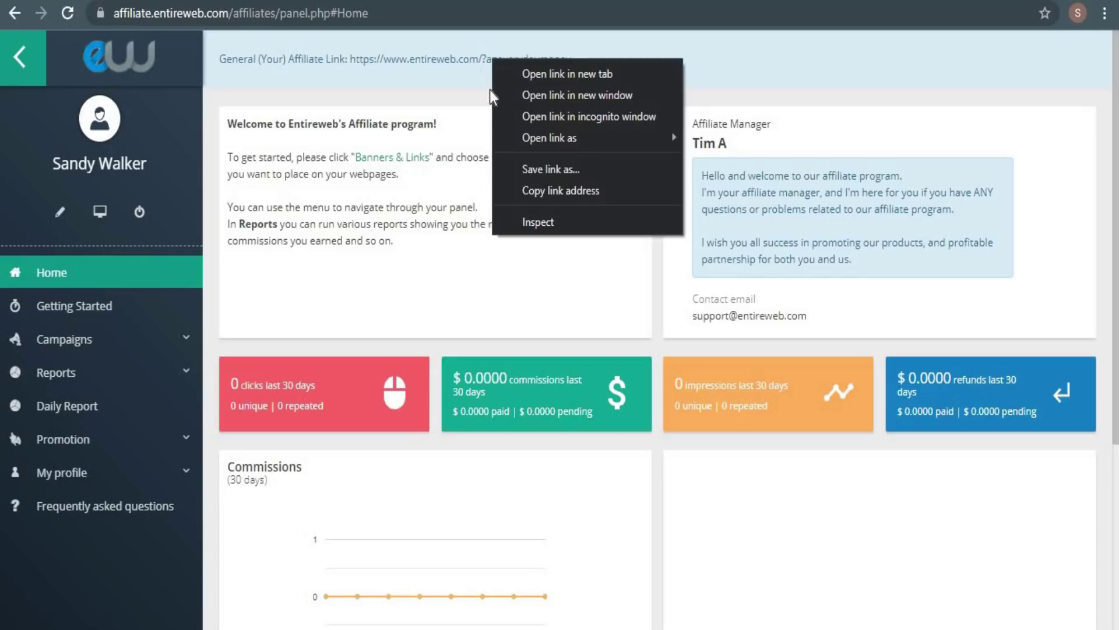
left_click(543, 189)
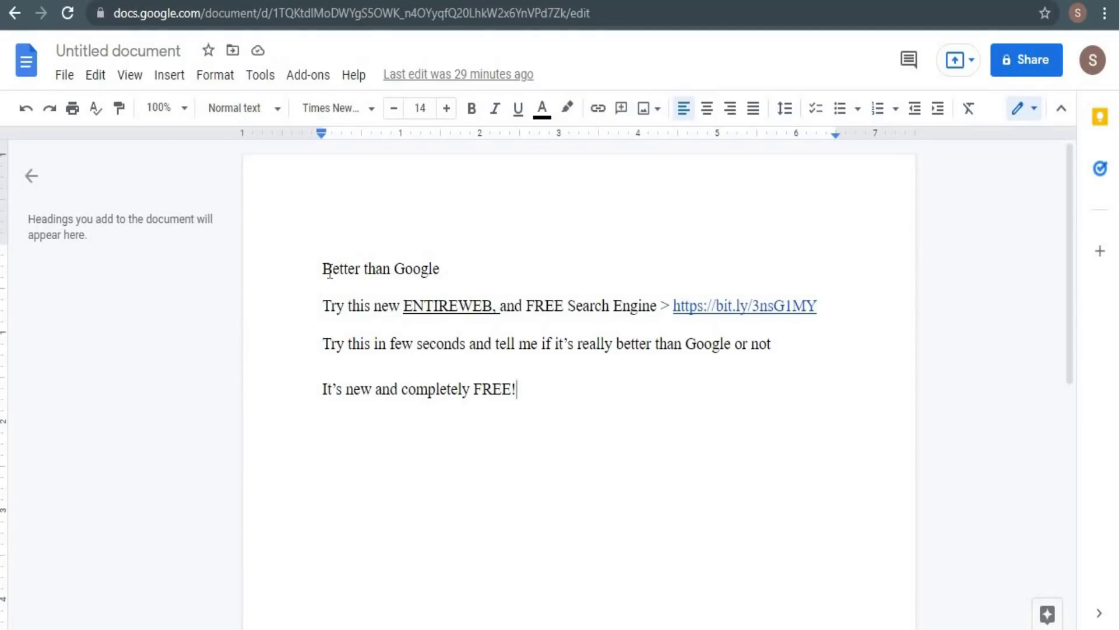
Review the Better than Google article's title and last line, then open its File menu.
left_click_drag(322, 269, 442, 269)
key("ctrl+shift+j")
left_click(491, 432)
left_click(64, 74)
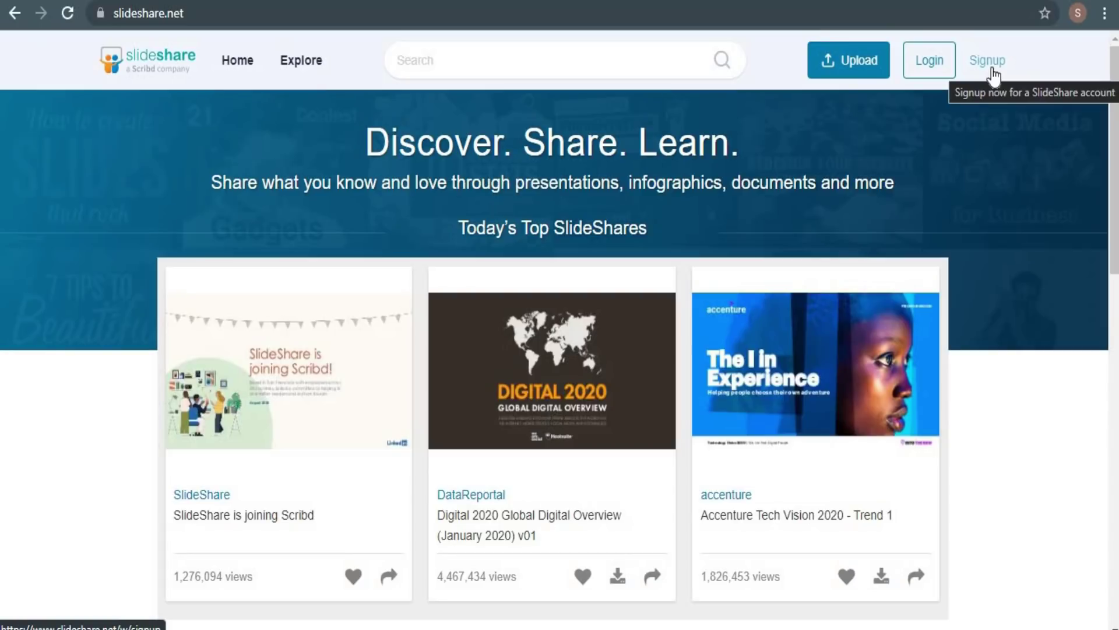
Go to SlideShare's upload page and check the title This is better than Google.
left_click(851, 64)
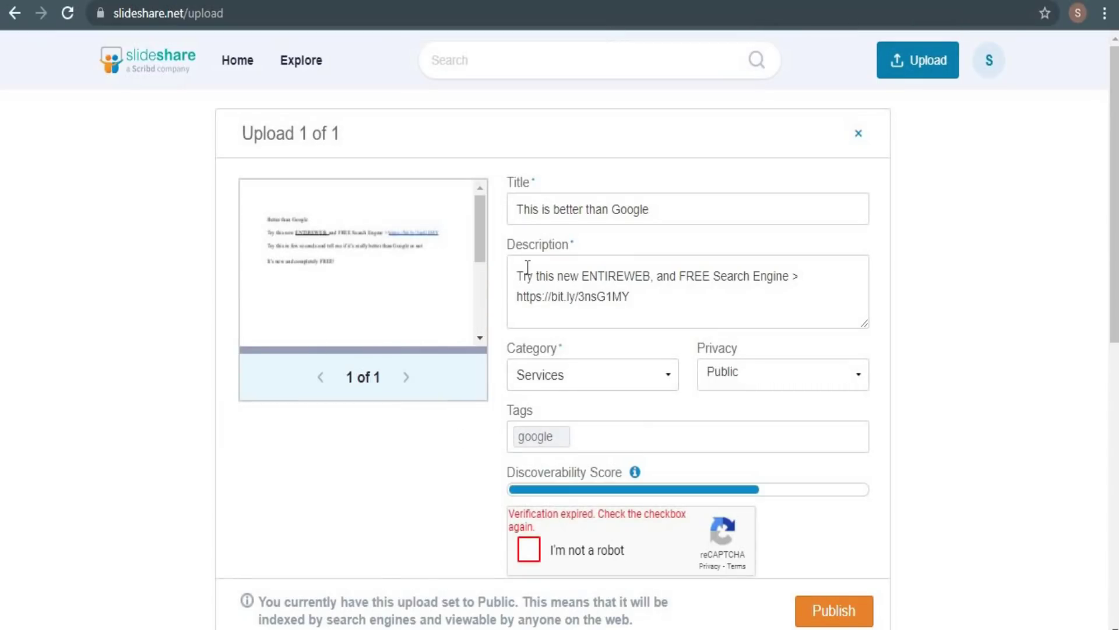
left_click(516, 209)
left_click_drag(598, 209, 657, 209)
left_click(654, 210)
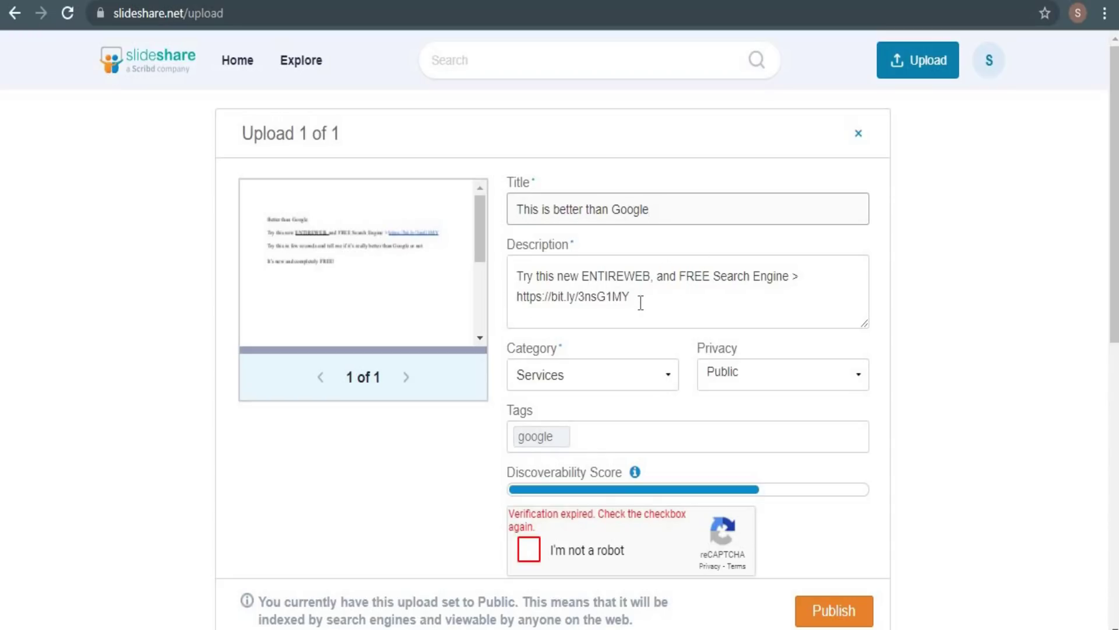
scroll(640, 303, "down", 1)
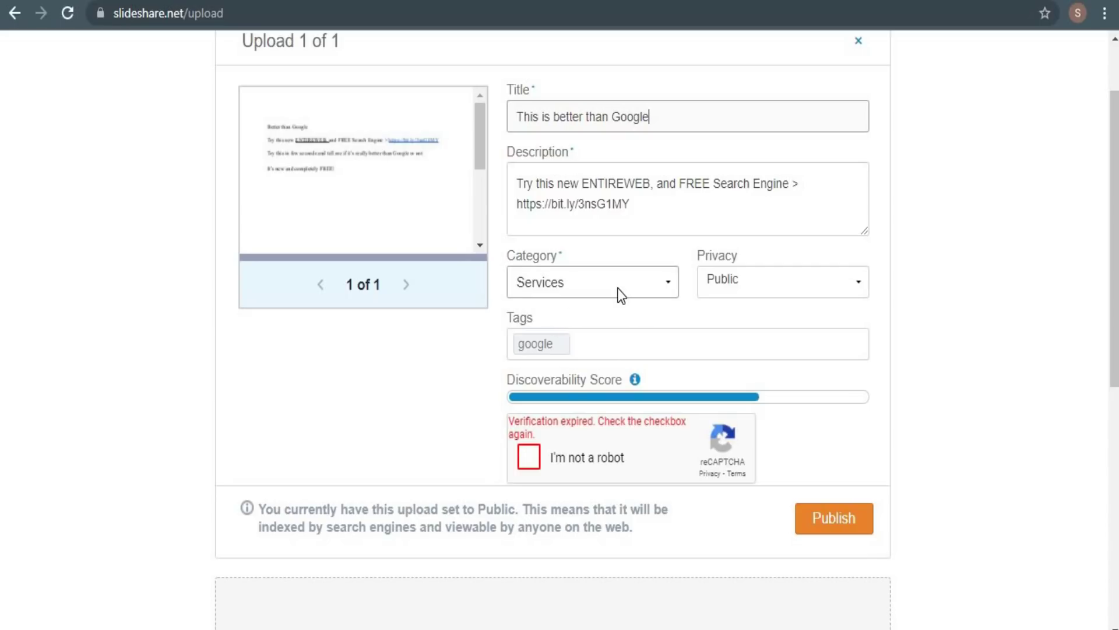
Keep Services as the category, leaving Privacy Public.
left_click(664, 288)
scroll(613, 350, "up", 2)
scroll(612, 376, "down", 1)
left_click(456, 391)
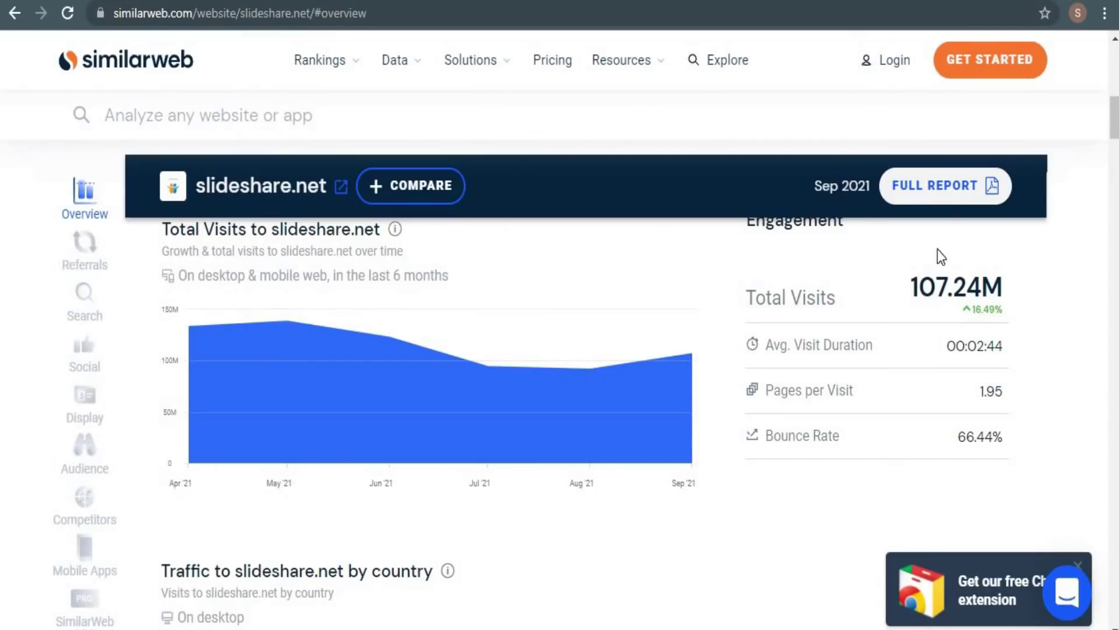
scroll(629, 472, "up", 1)
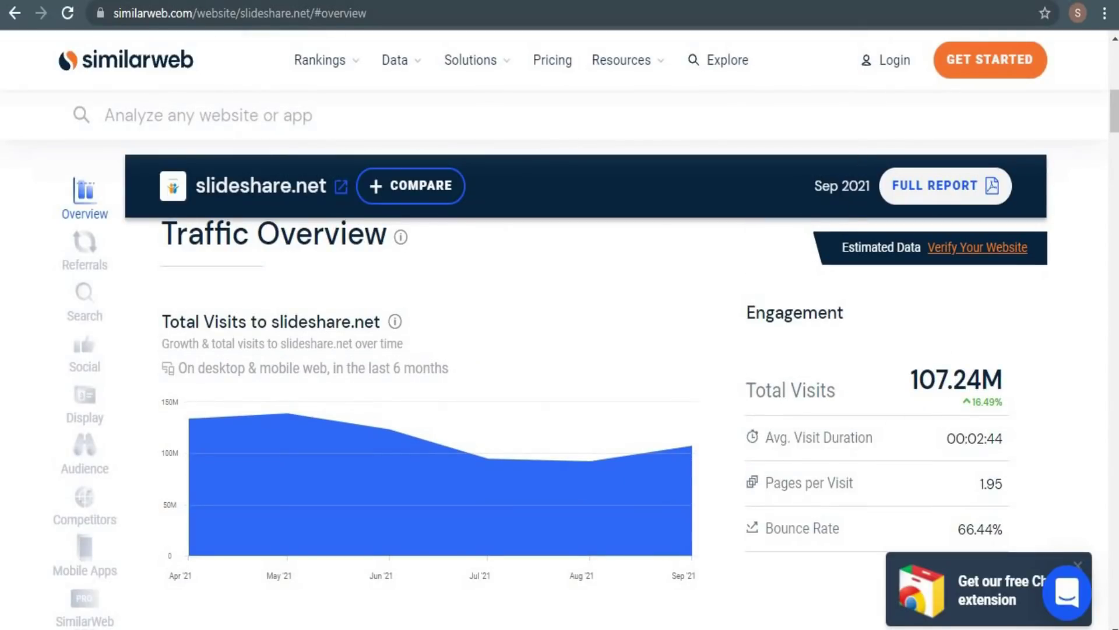
Switch to the Entireweb affiliate page and briefly highlight the $0.20 for every click headline.
left_click(919, 12)
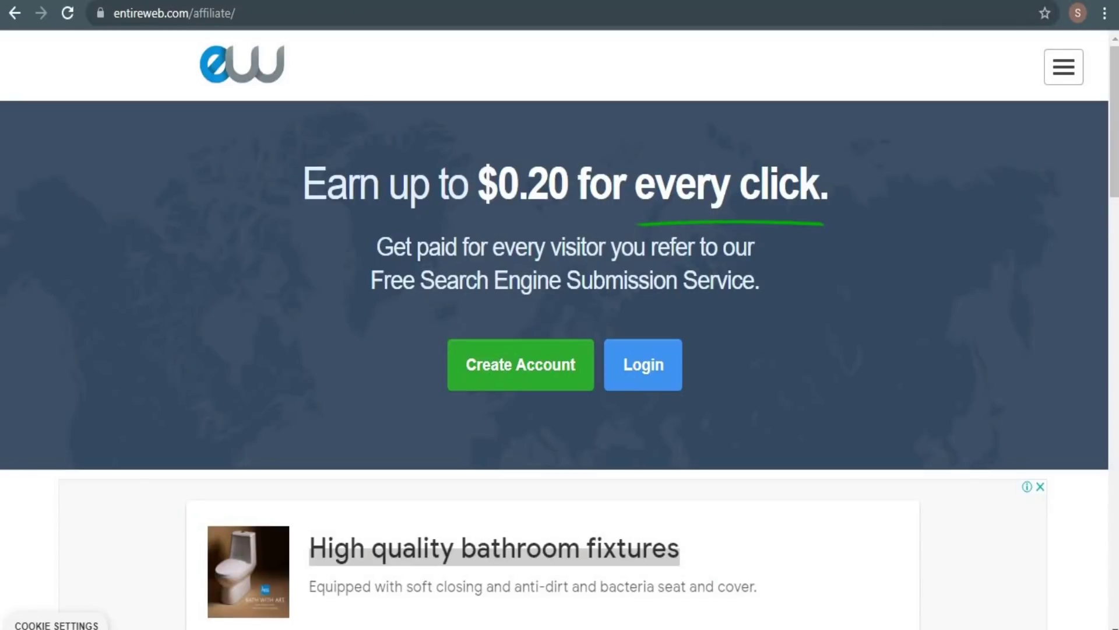
left_click_drag(357, 186, 844, 206)
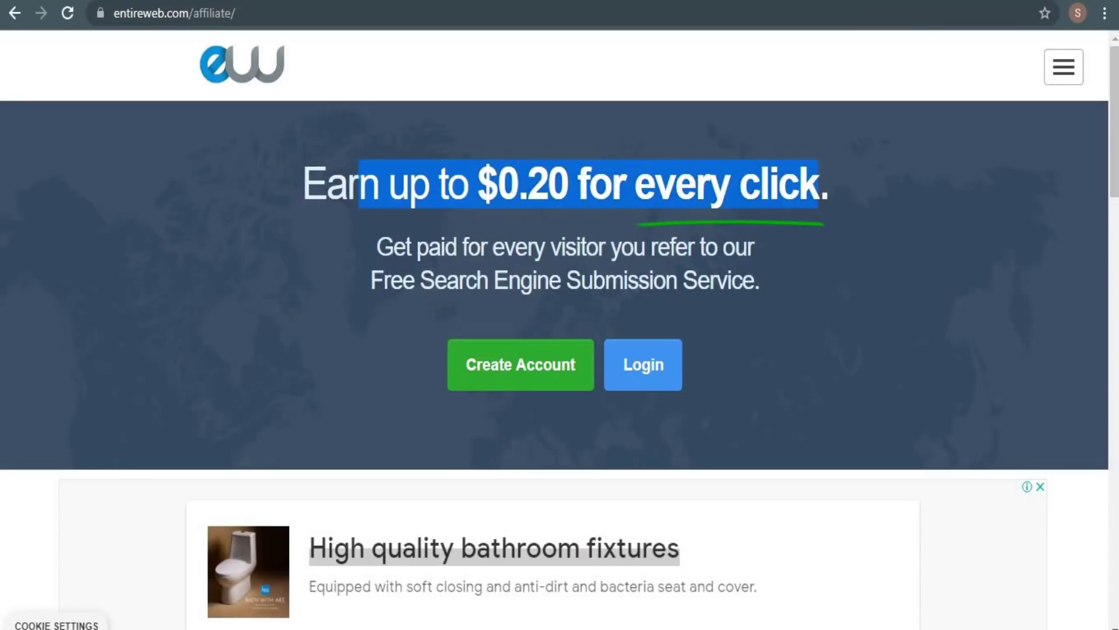
left_click(846, 264)
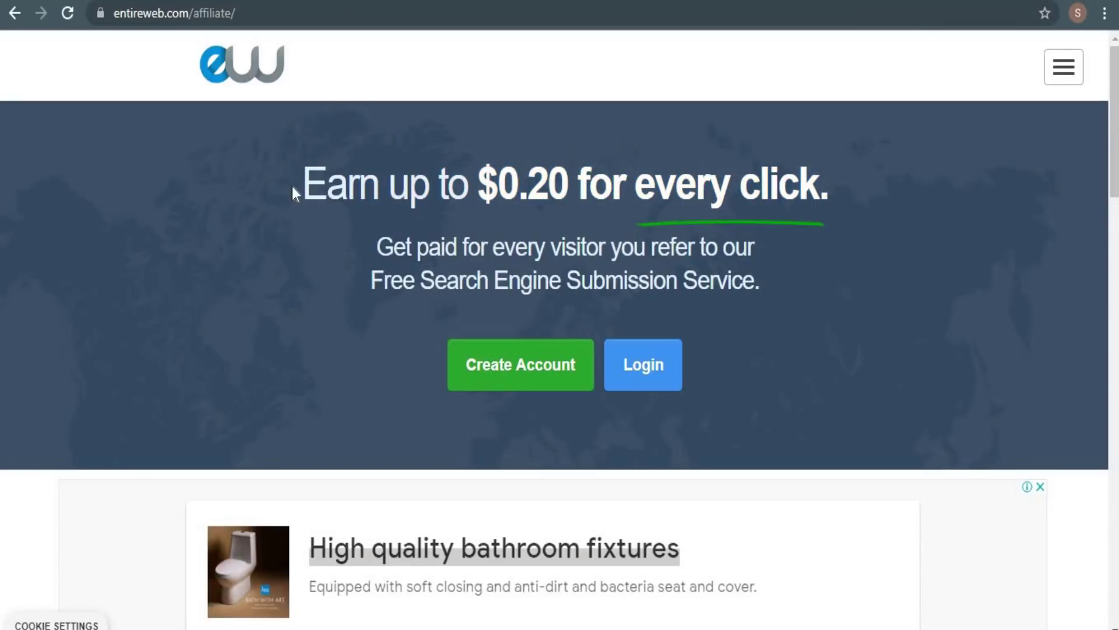